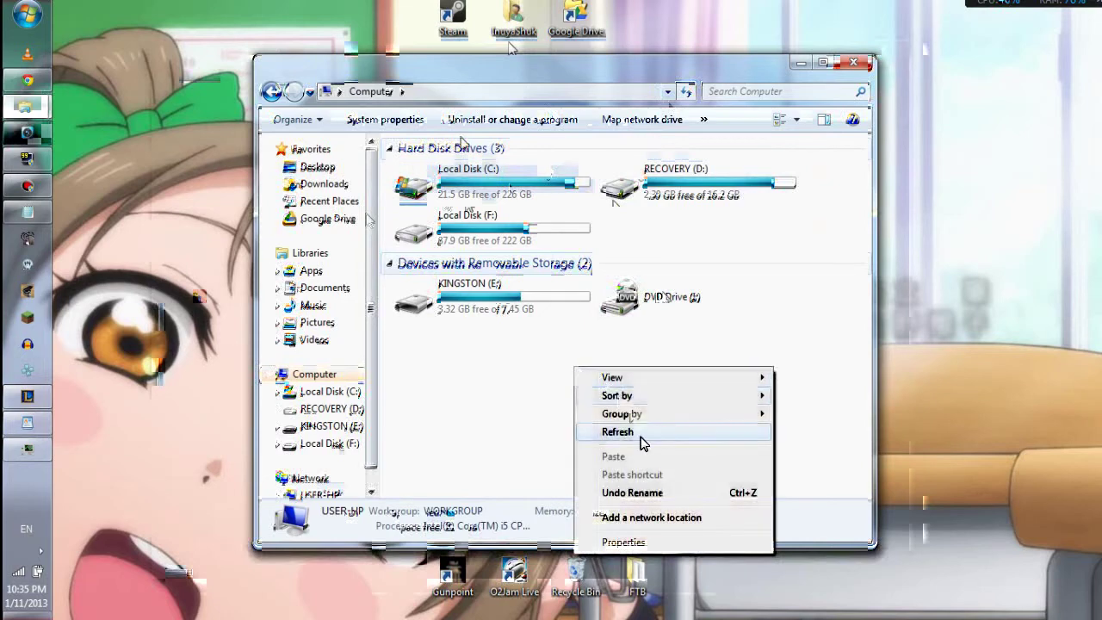
# - Check the movie capture settings in Fraps, then close its window and return to the Computer window
pyautogui.rightClick(524, 422)
pyautogui.click(570, 483)
pyautogui.click(27, 162)
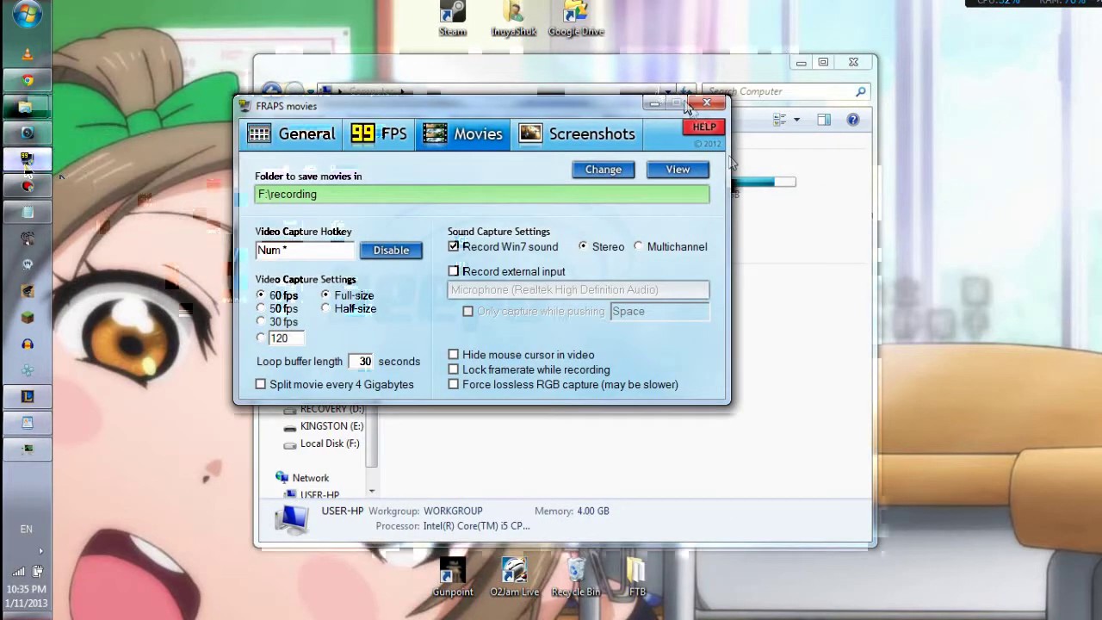
pyautogui.click(708, 102)
pyautogui.click(655, 371)
pyautogui.moveTo(663, 71); pyautogui.dragTo(719, 91)
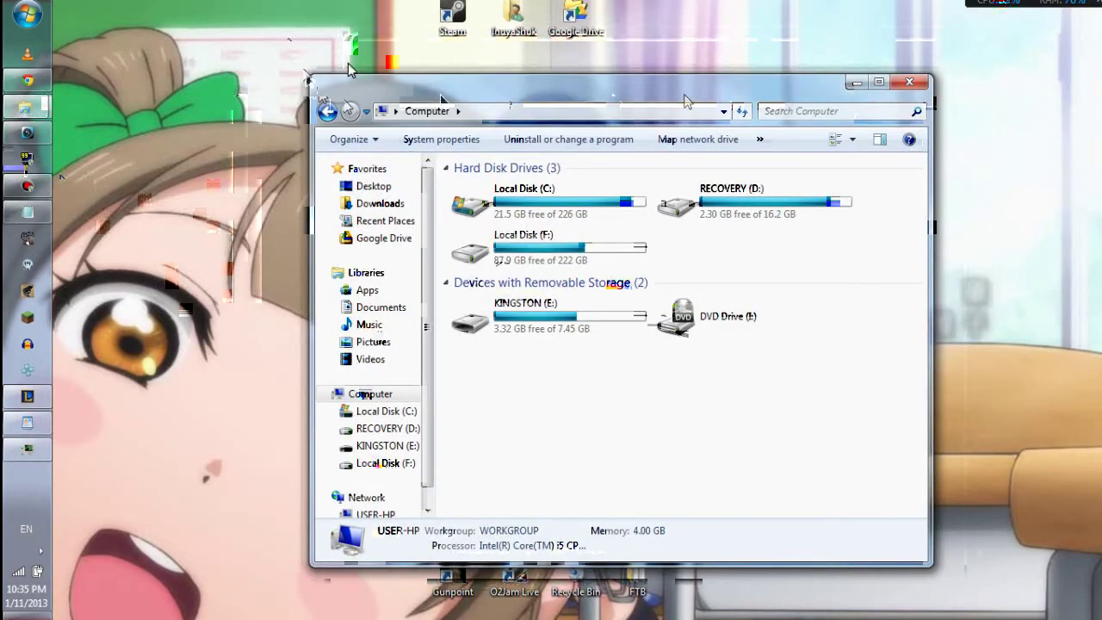
# - View the computer's system properties, including the processor and installed memory, and go back to the drive list
pyautogui.click(465, 138)
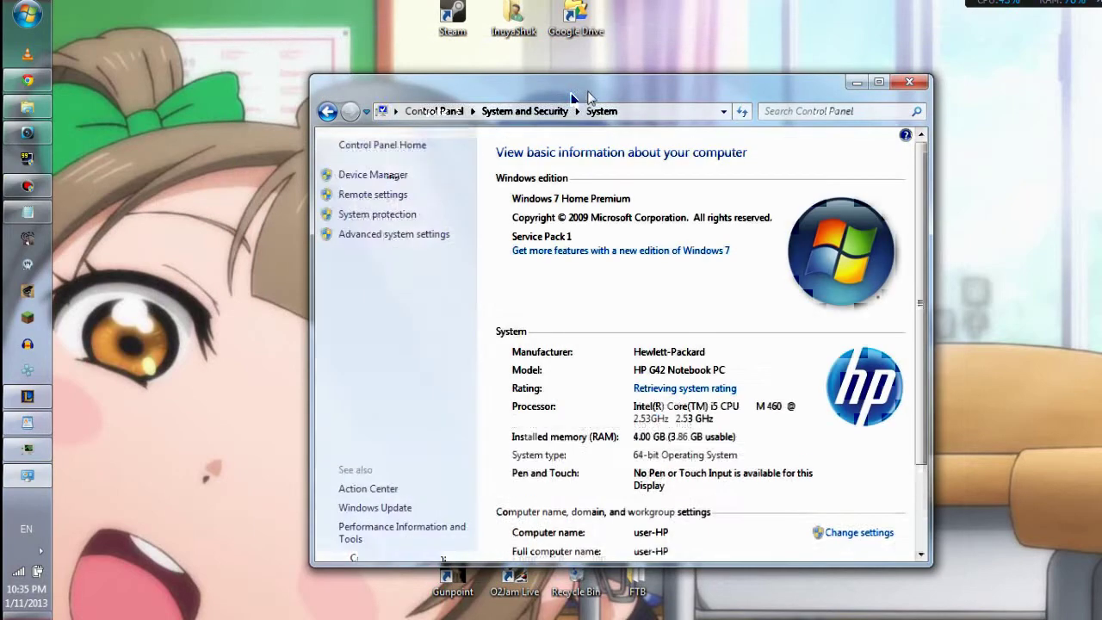
pyautogui.moveTo(588, 97); pyautogui.dragTo(580, 56)
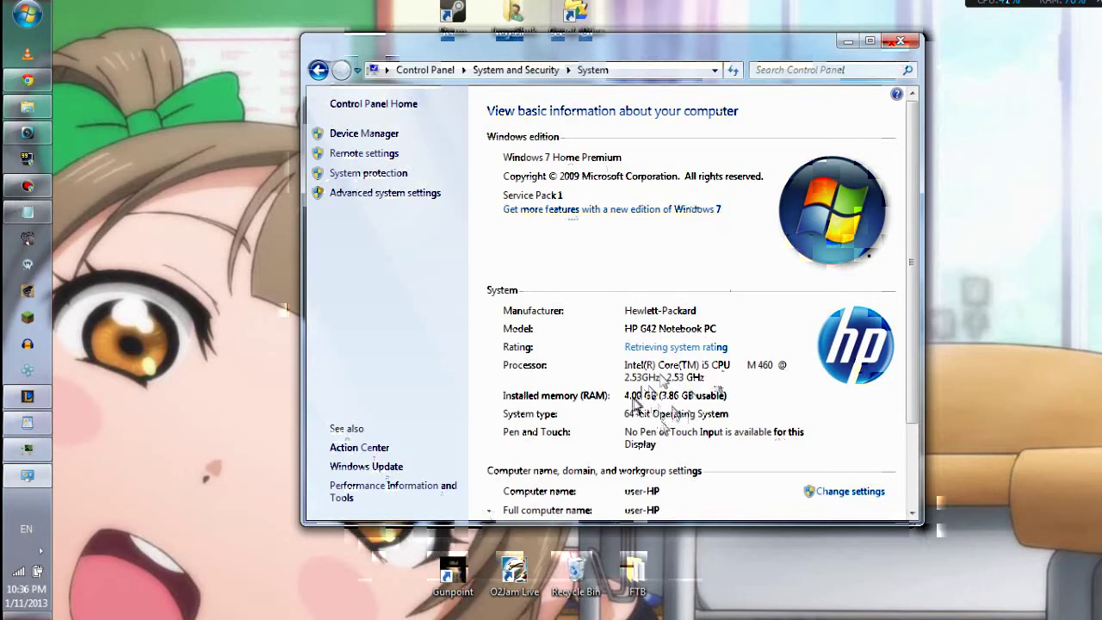
pyautogui.scroll(-2, 648, 332)
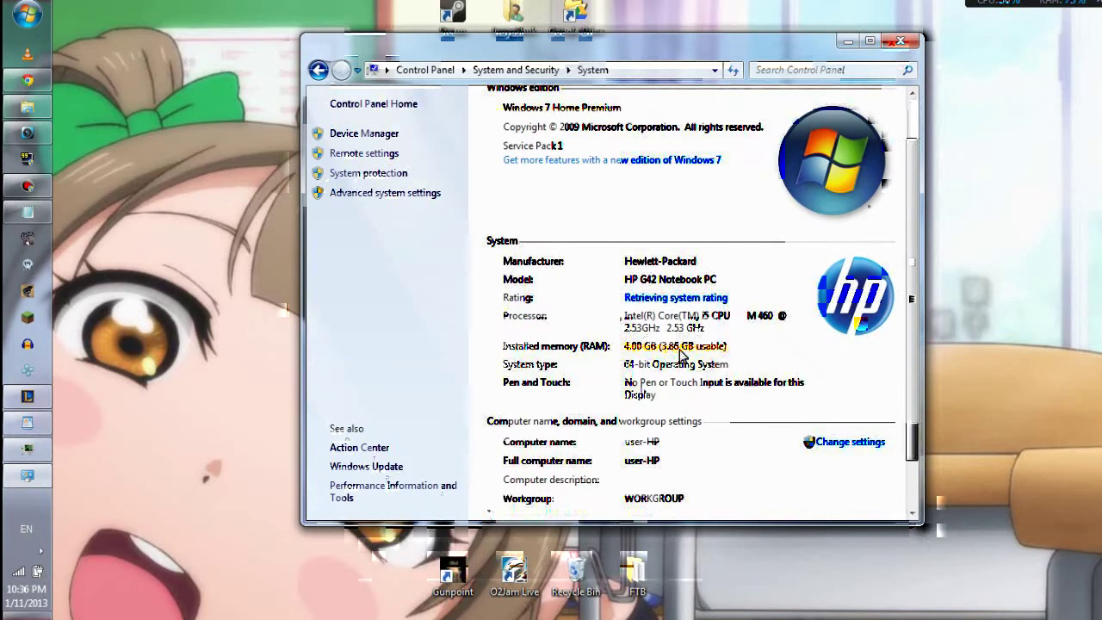
pyautogui.hotkey('alt', 'Left')
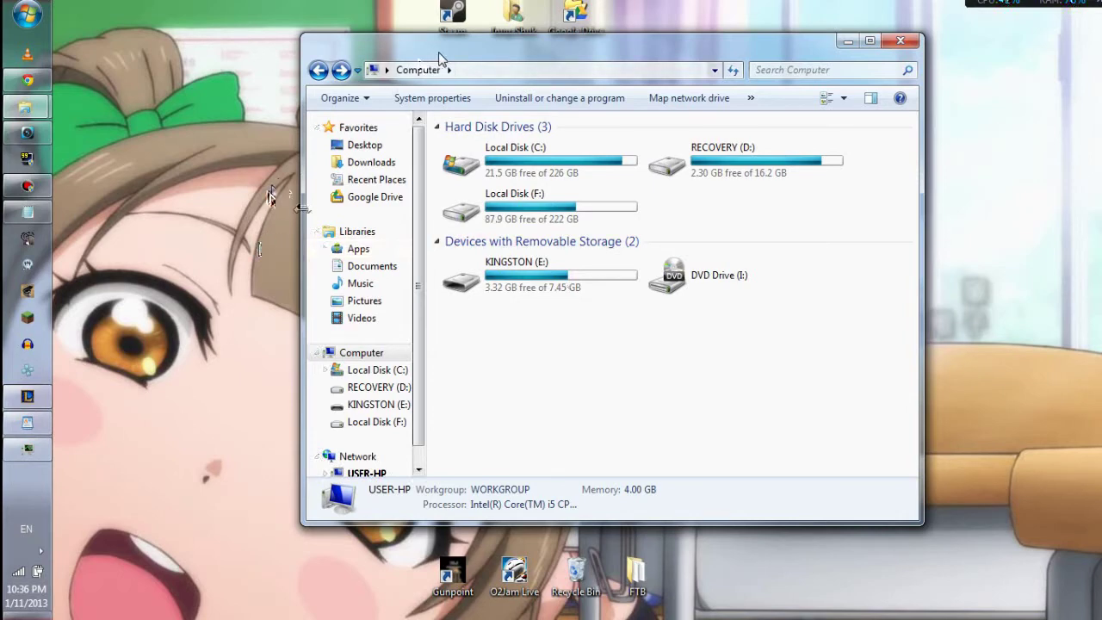
pyautogui.moveTo(443, 55); pyautogui.dragTo(400, 70)
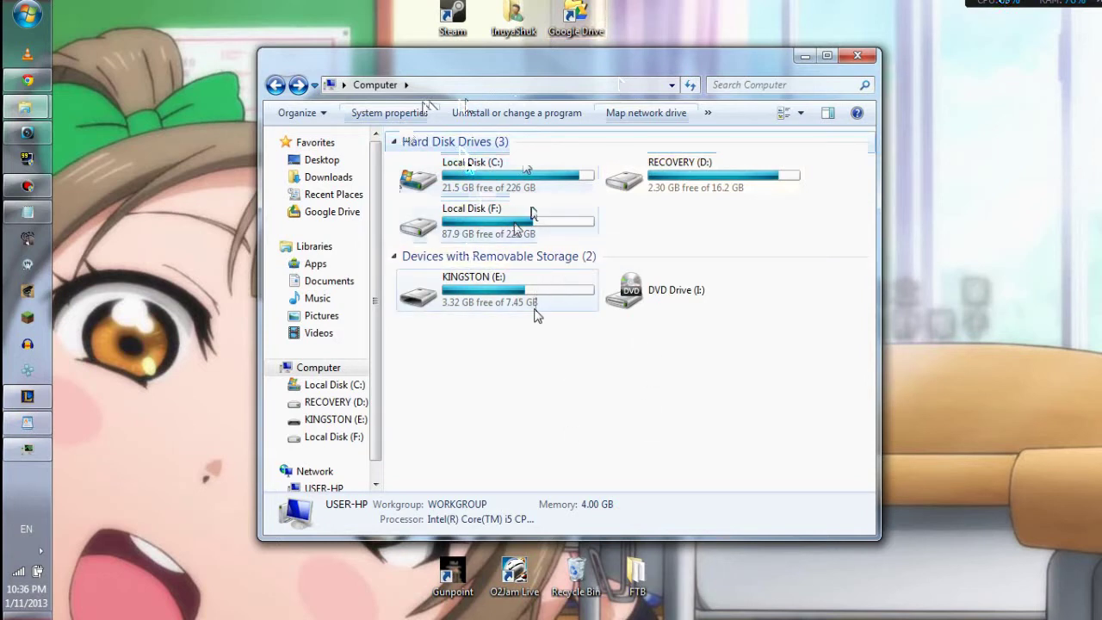
# - Switch to the WordPad document and replace its text with "2 HARDISK DRI 1 HARDISK"
pyautogui.rightClick(488, 379)
pyautogui.click(148, 312)
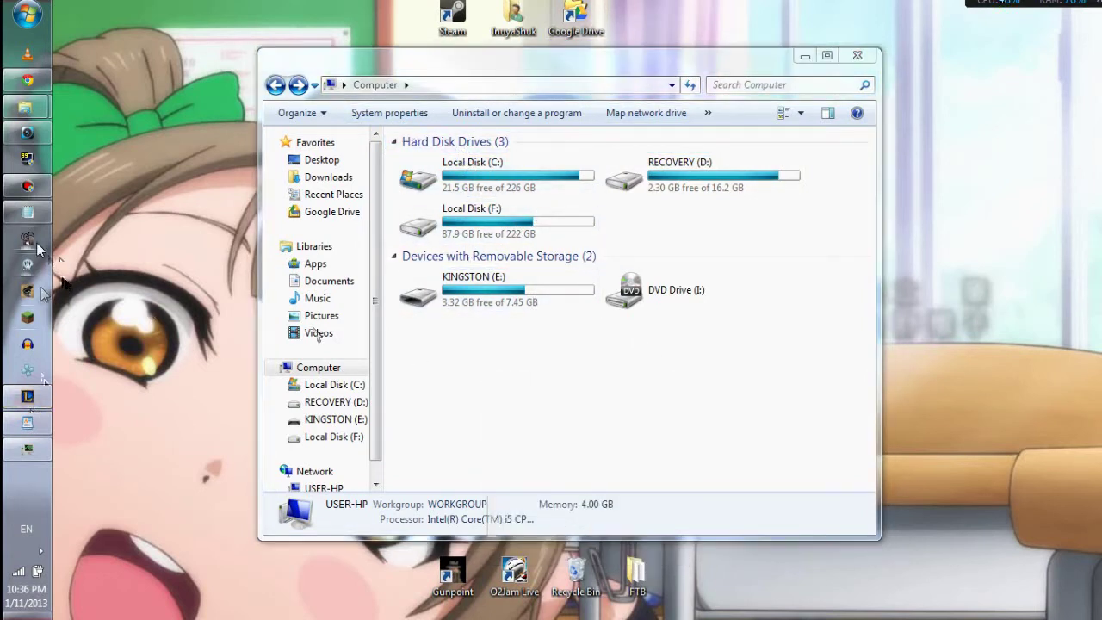
pyautogui.click(27, 422)
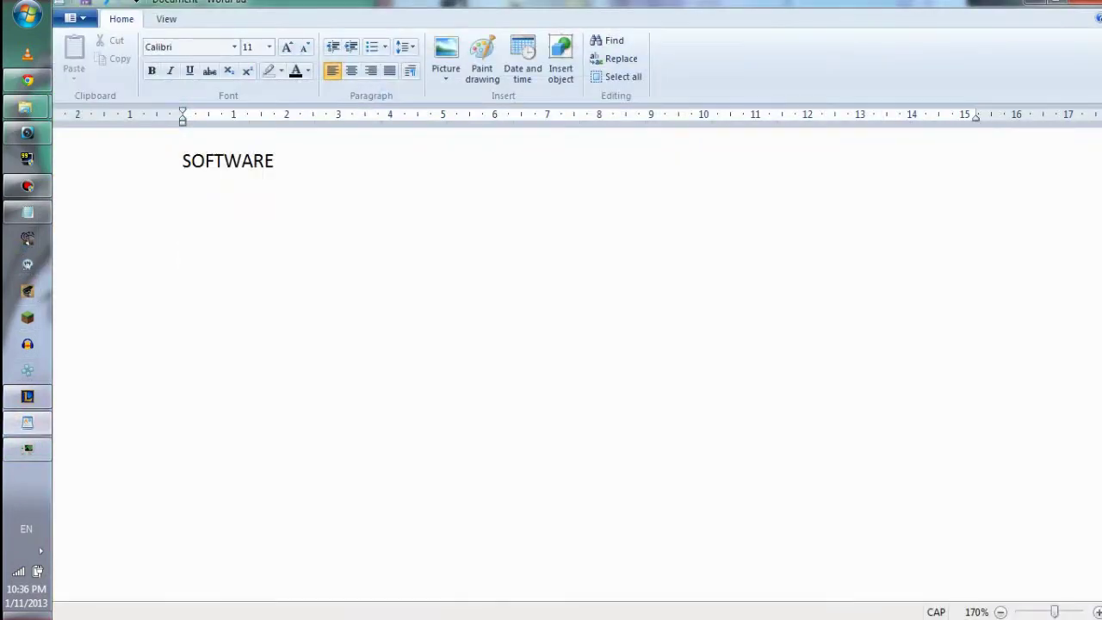
pyautogui.moveTo(185, 207); pyautogui.dragTo(188, 130)
pyautogui.press('Delete')
pyautogui.write('2 ')
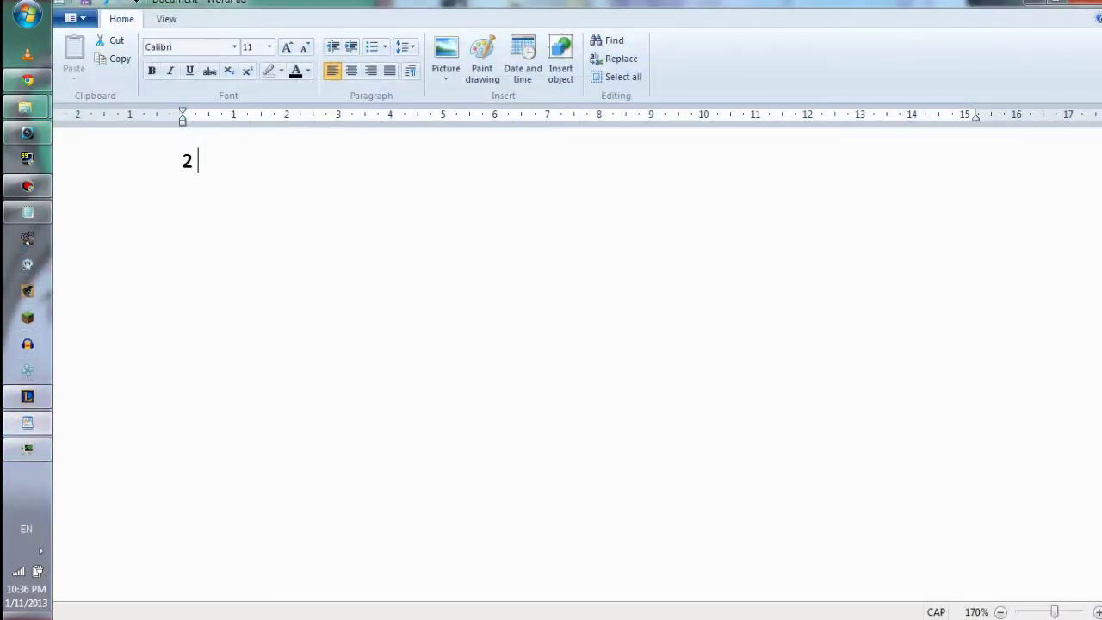
pyautogui.write('HARDISK')
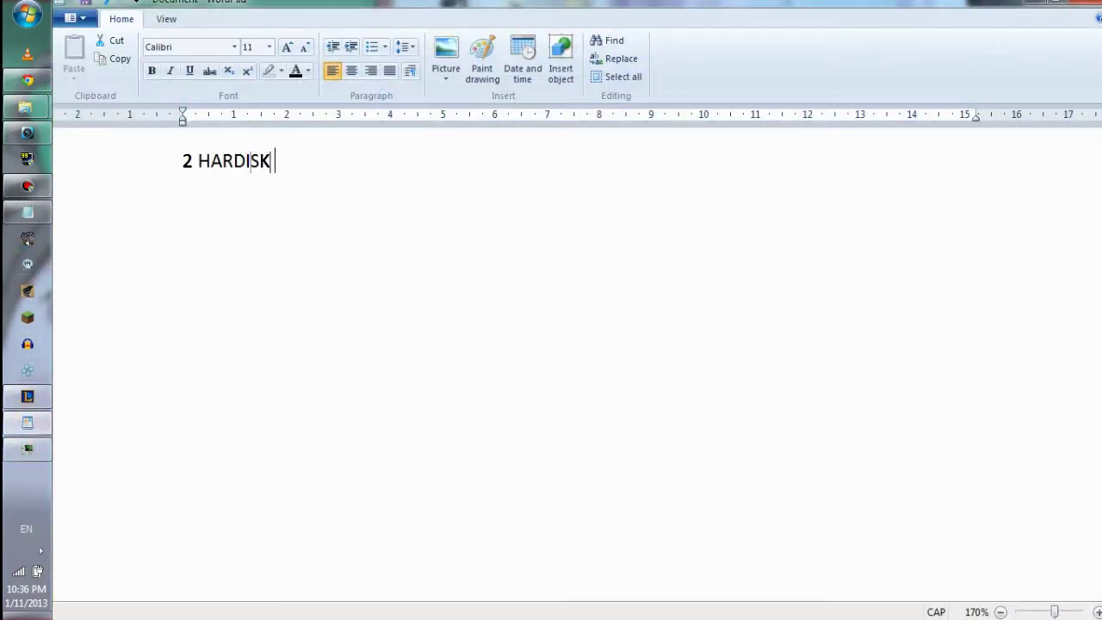
pyautogui.write(' DRI SATU')
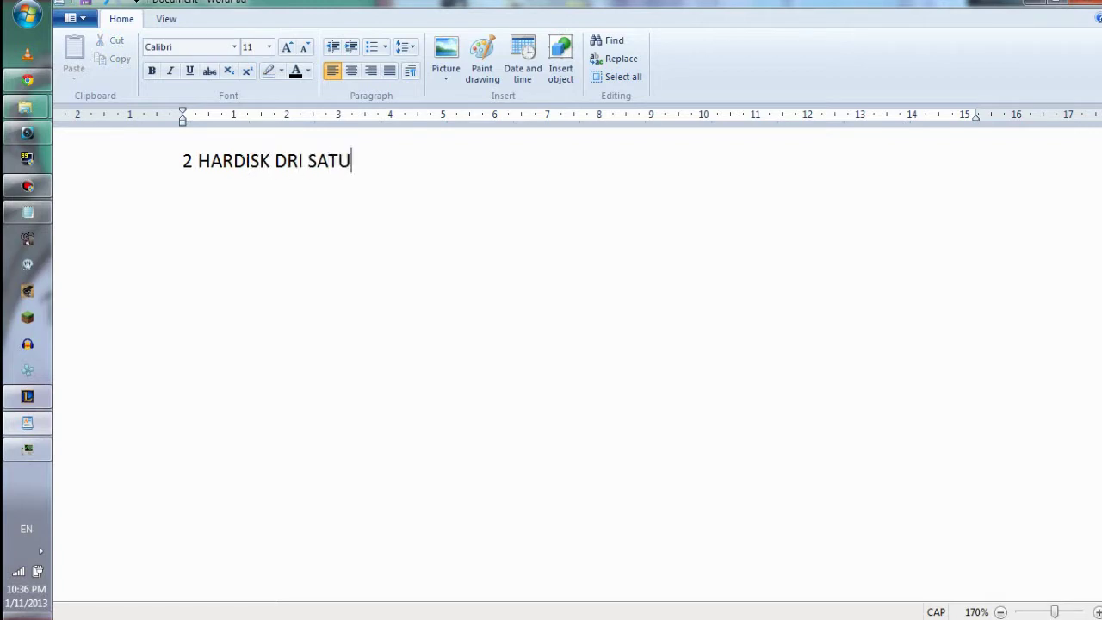
pyautogui.hotkey('ctrl', 'shift', 'Left')
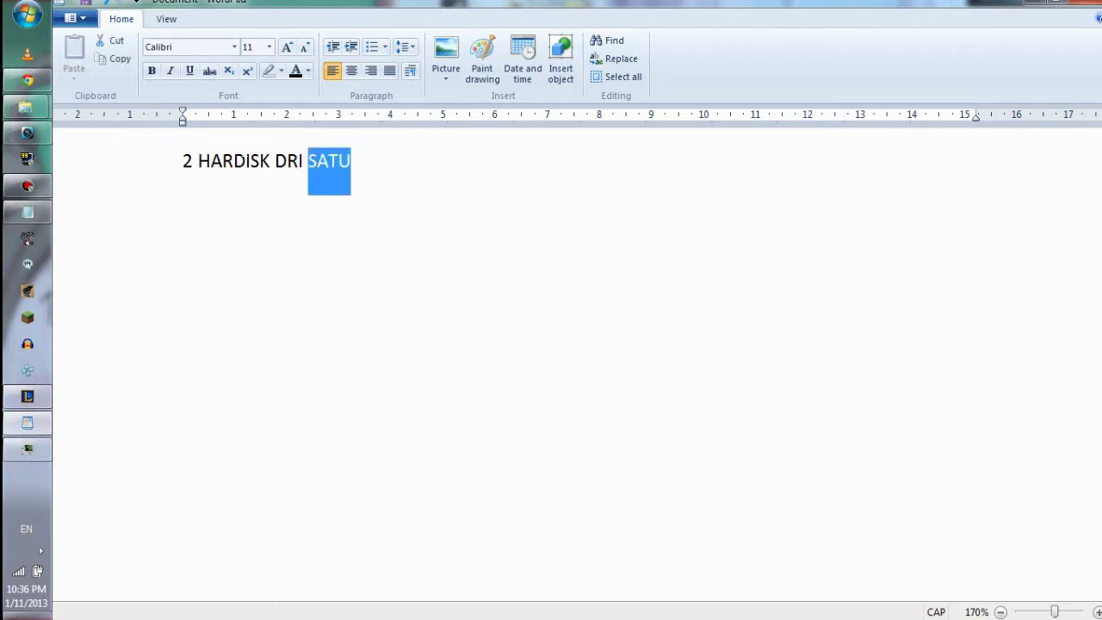
pyautogui.write('1 HARDISK')
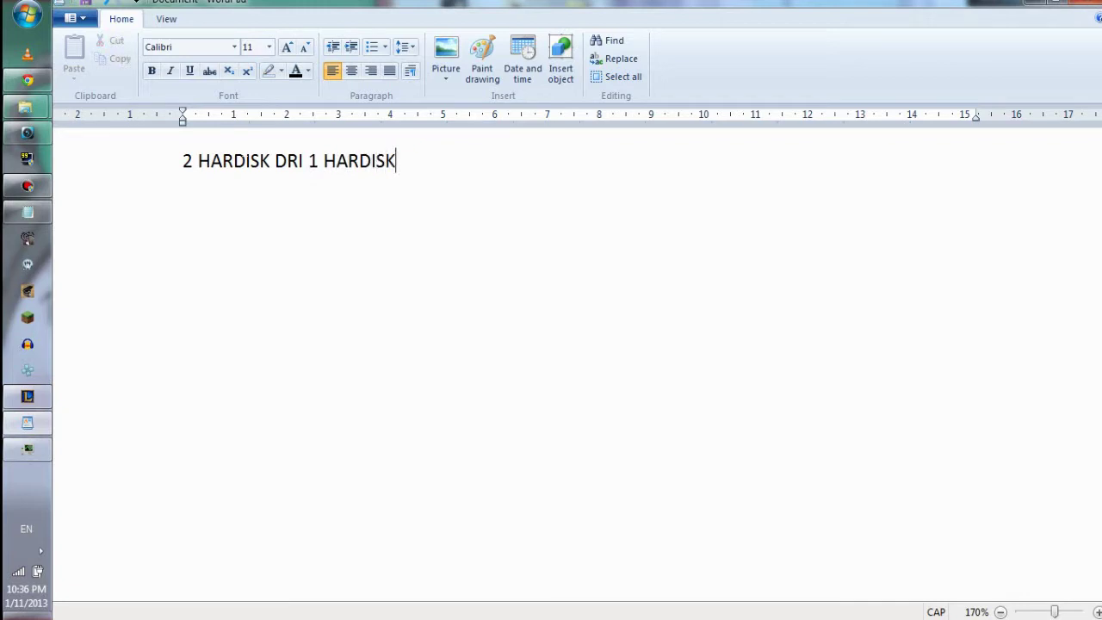
pyautogui.hotkey('ctrl', 'shift', 'Left')
pyautogui.hotkey('ctrl', 'shift', 'Left')
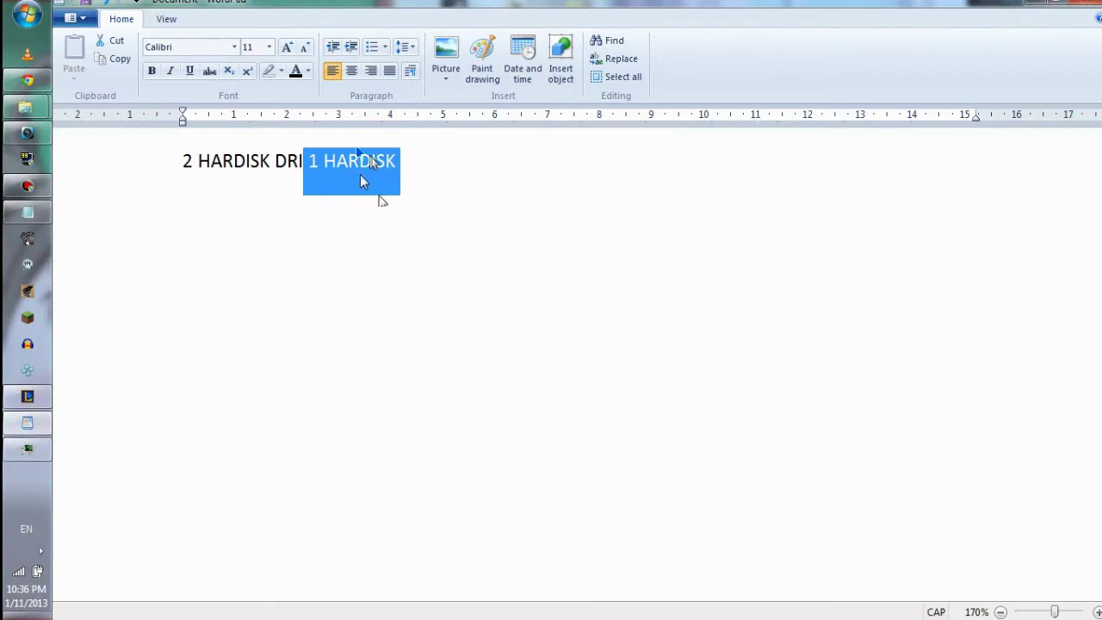
pyautogui.moveTo(349, 192); pyautogui.dragTo(363, 170)
pyautogui.moveTo(390, 191); pyautogui.dragTo(389, 191)
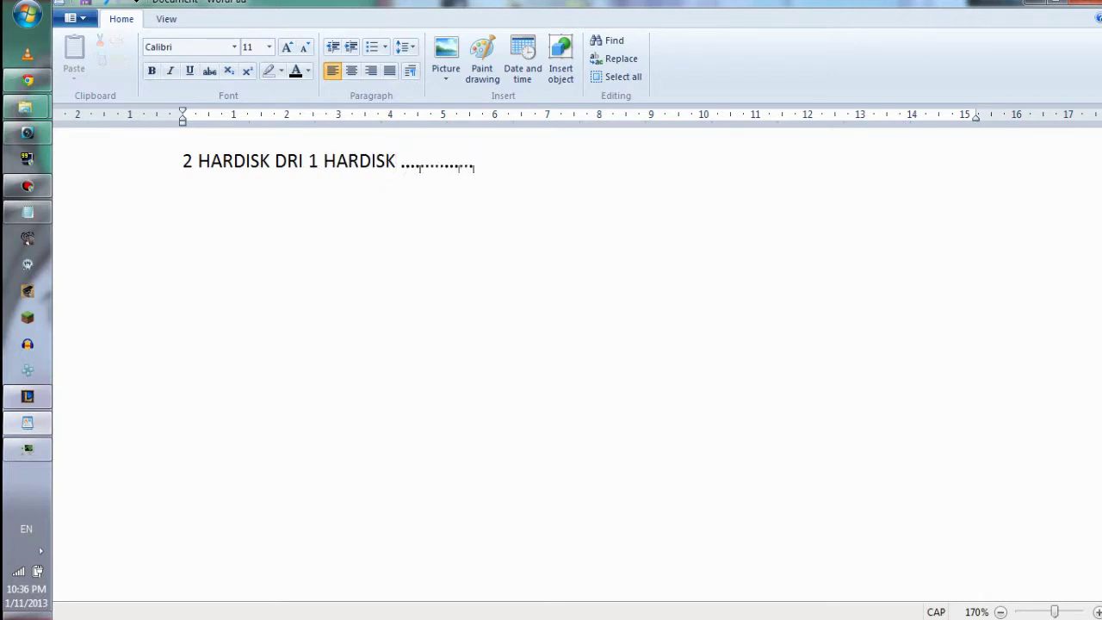
pyautogui.write('...............................................')
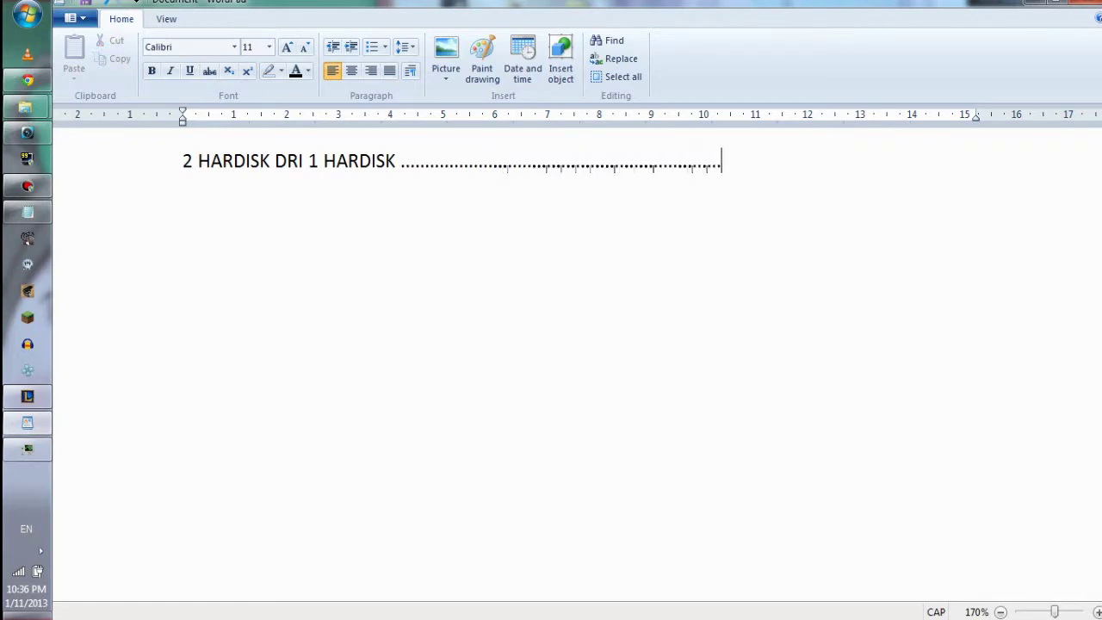
pyautogui.doubleClick(455, 181)
pyautogui.press('BackSpace')
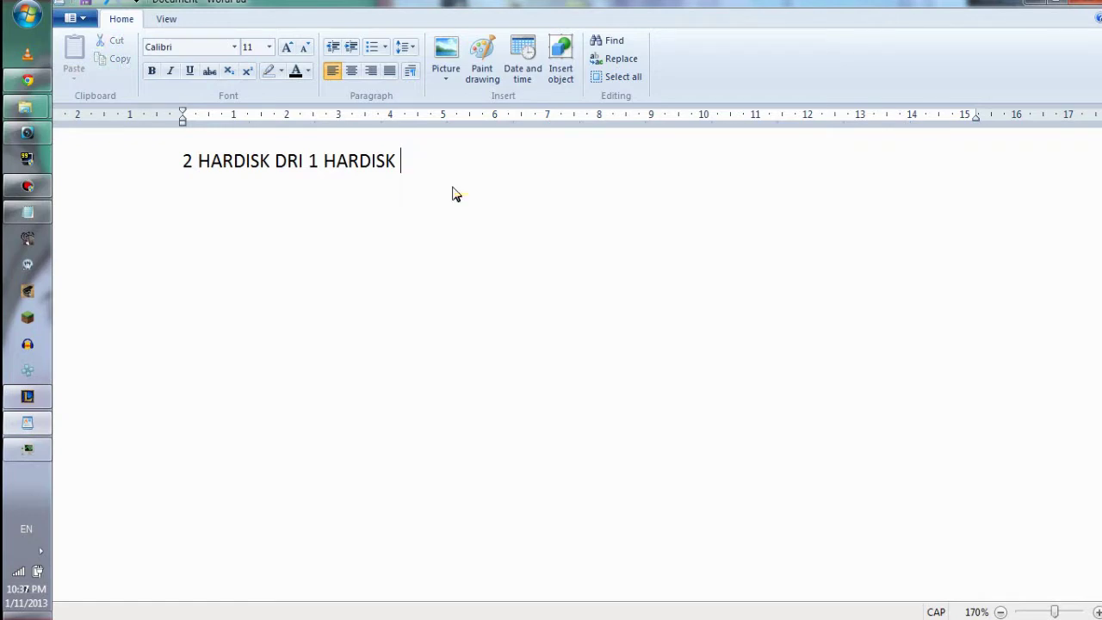
# - Minimize the WordPad document and compare the details of Local Disk (C:) and Local Disk (F:) in the Computer window
pyautogui.click(1041, 10)
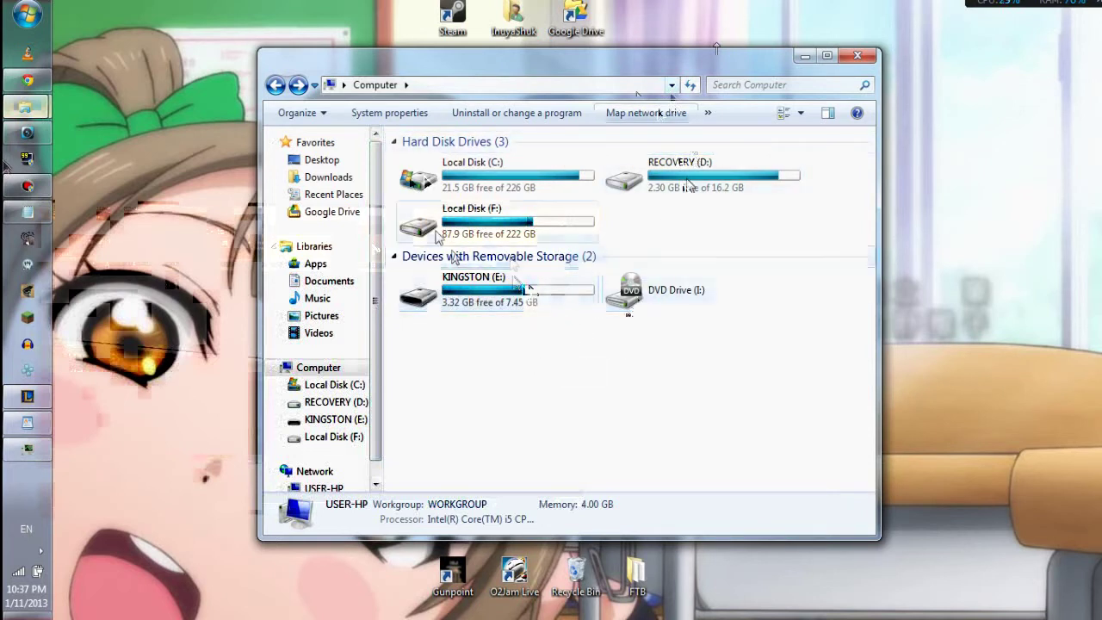
pyautogui.moveTo(756, 68); pyautogui.dragTo(781, 90)
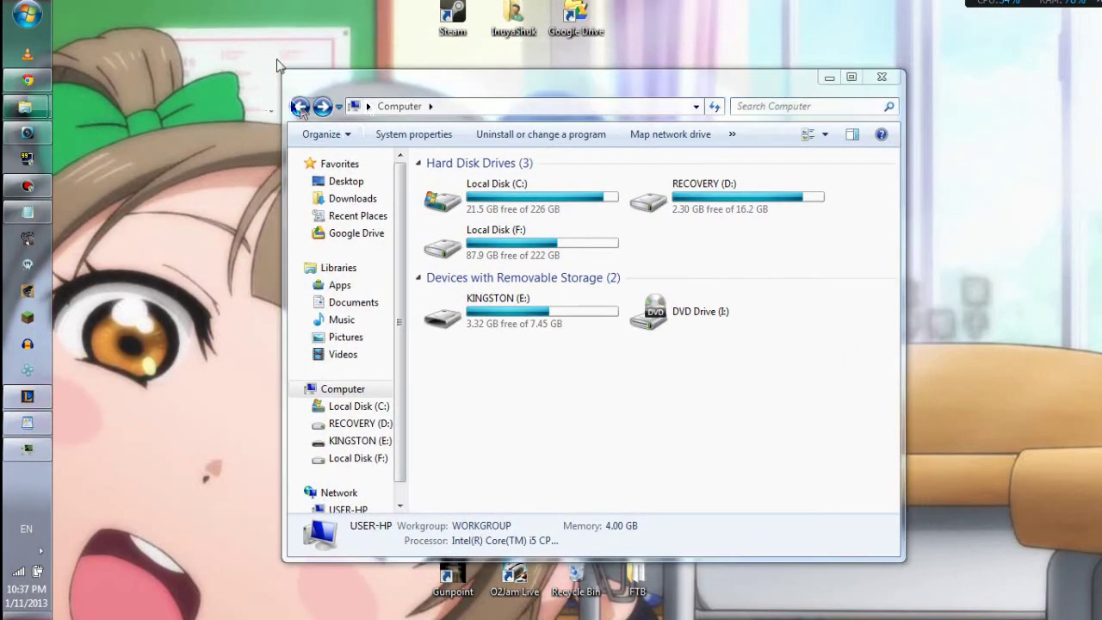
pyautogui.click(519, 196)
pyautogui.click(548, 258)
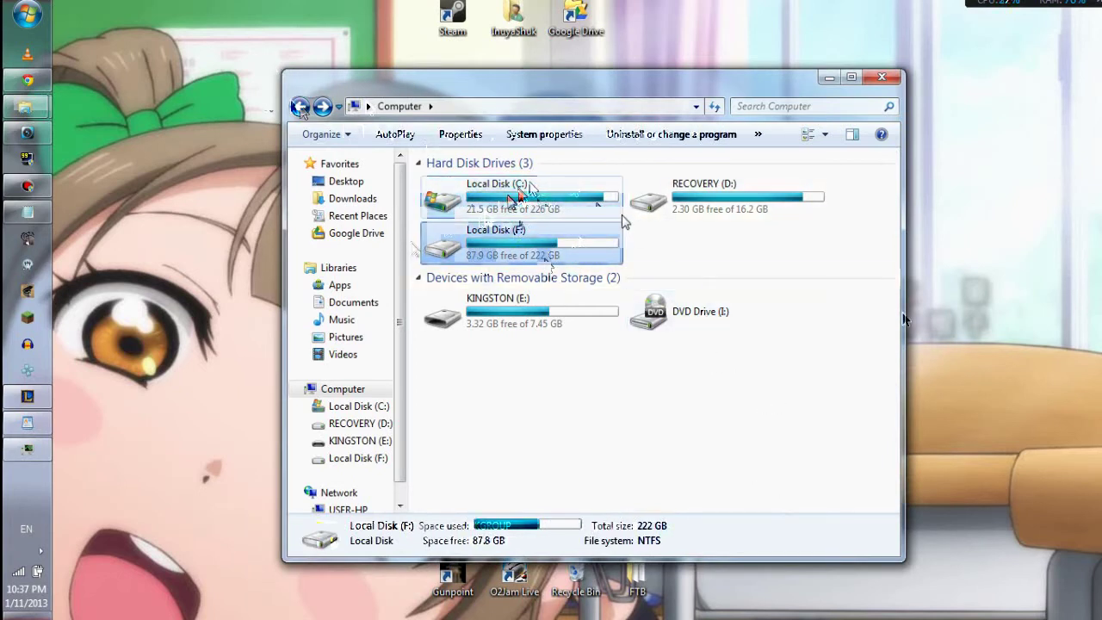
pyautogui.click(607, 207)
pyautogui.click(608, 226)
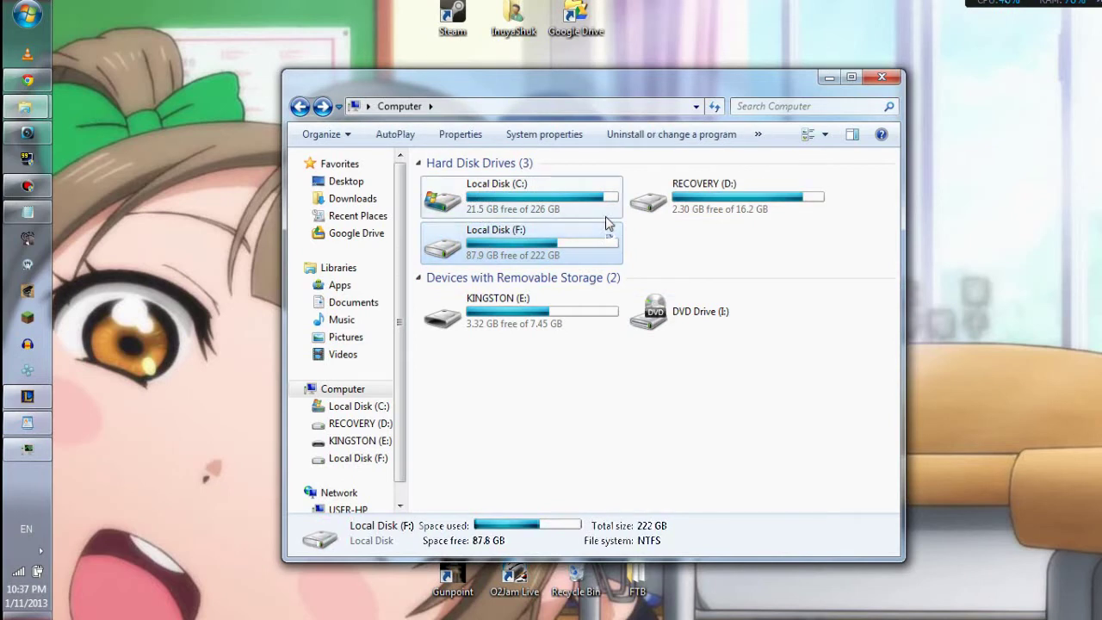
pyautogui.click(608, 209)
pyautogui.click(617, 246)
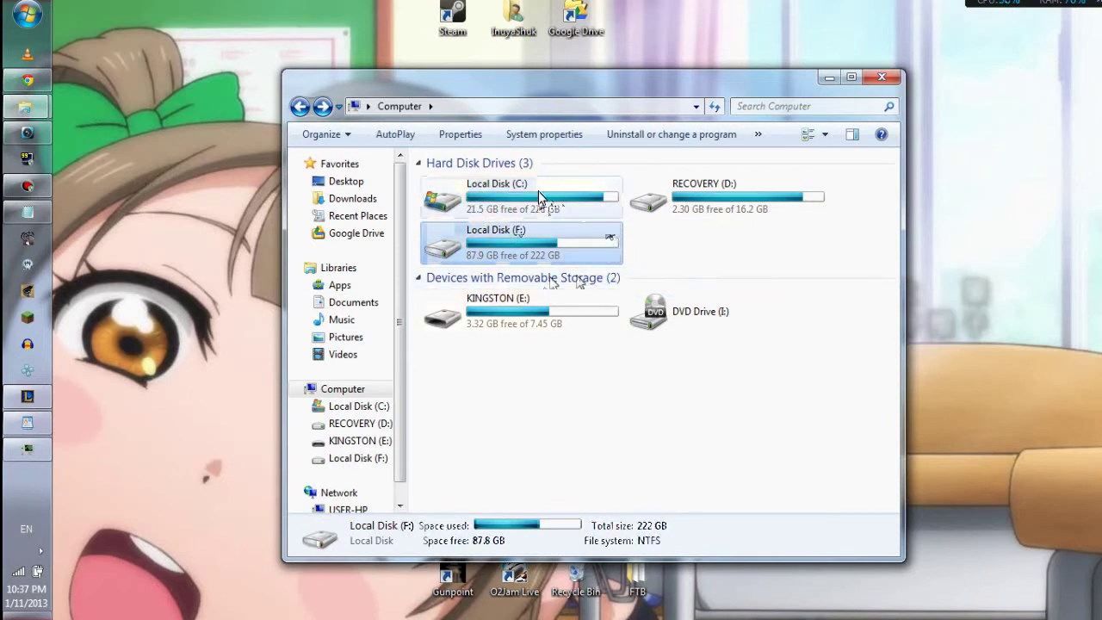
pyautogui.click(541, 198)
pyautogui.click(556, 247)
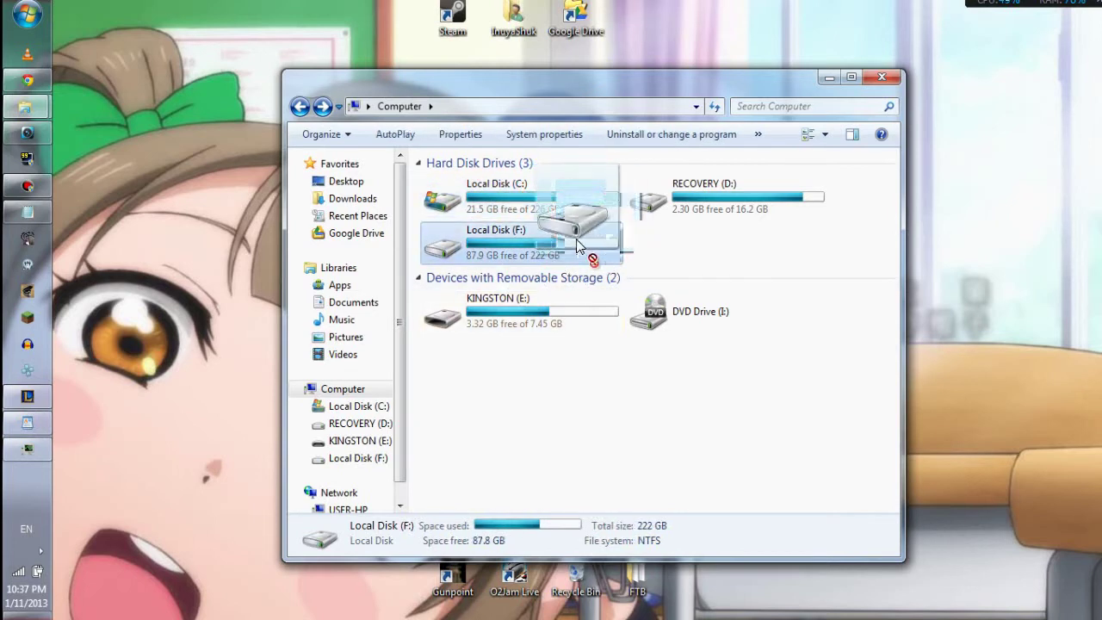
pyautogui.click(556, 191)
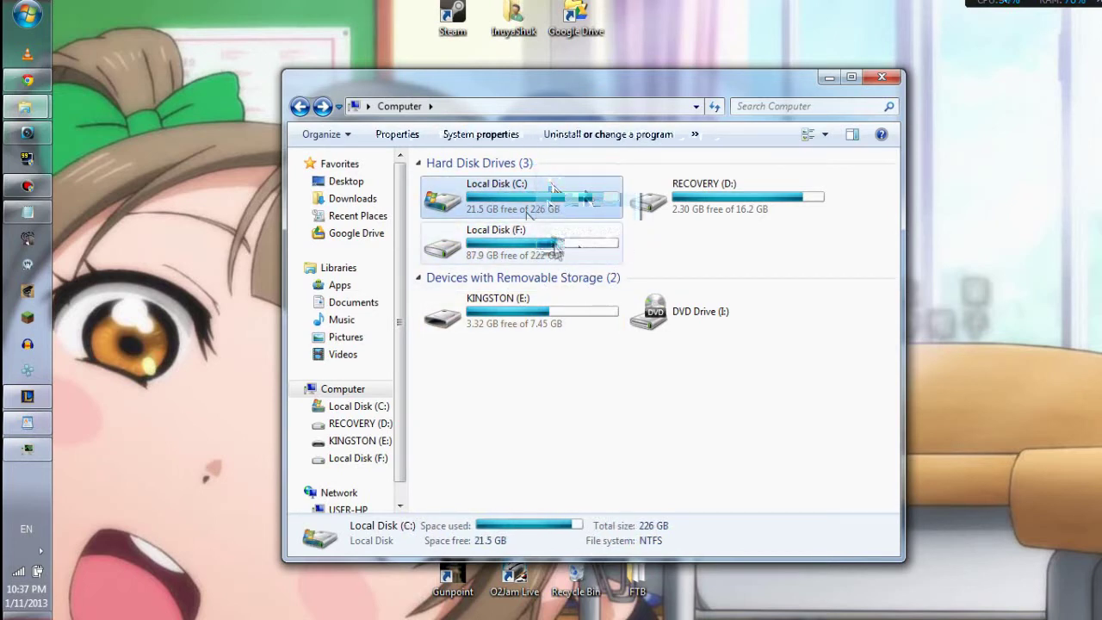
# - Switch to Bandicam and show its general options with the recording output folder
pyautogui.click(27, 185)
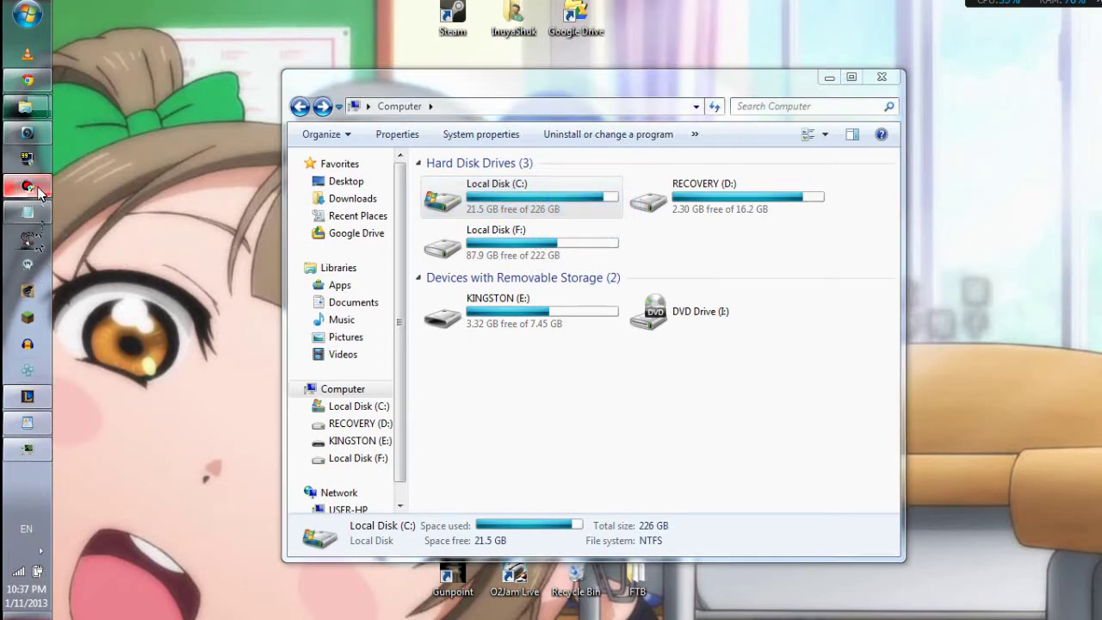
pyautogui.moveTo(845, 176); pyautogui.dragTo(559, 144)
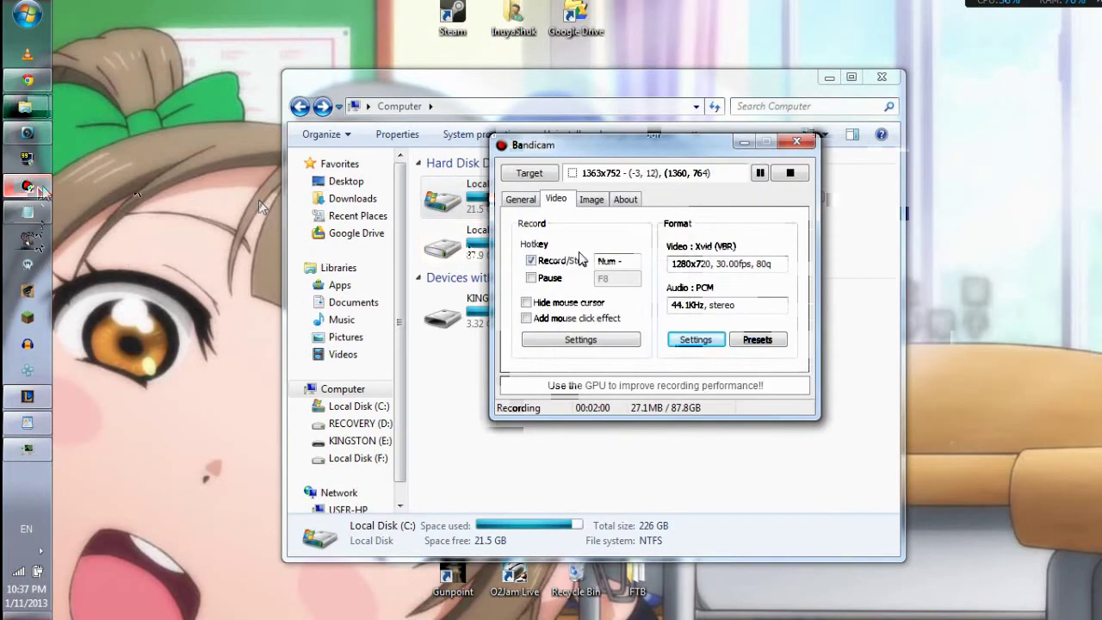
pyautogui.click(521, 199)
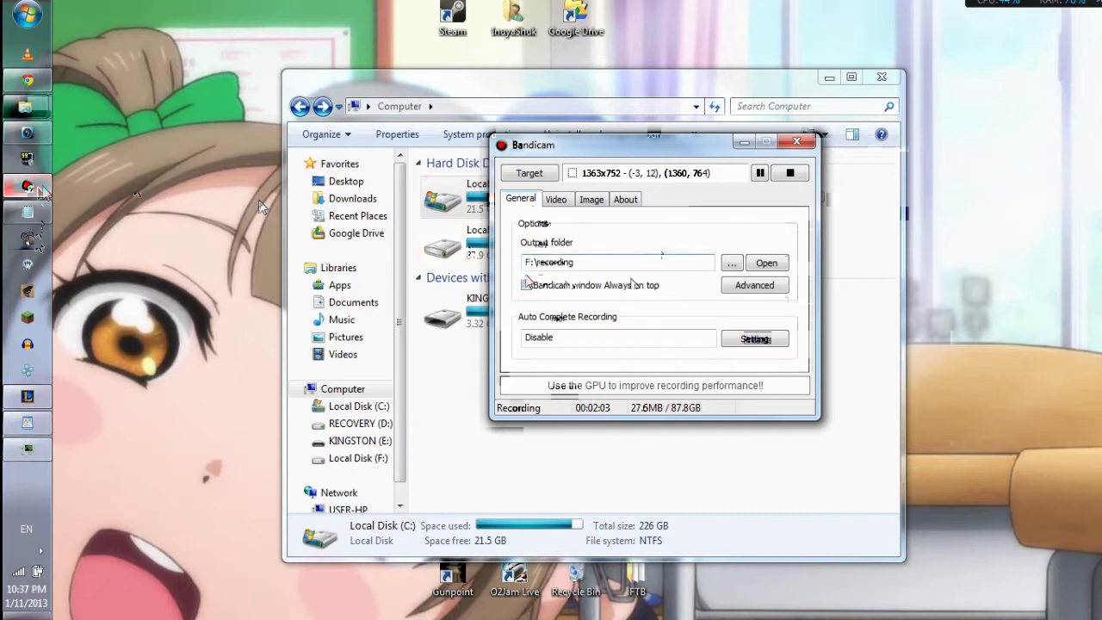
# - Arrange the Computer window and the Bandicam window side by side so that the drives and output folder are both visible
pyautogui.moveTo(556, 146); pyautogui.dragTo(732, 155)
pyautogui.click(584, 260)
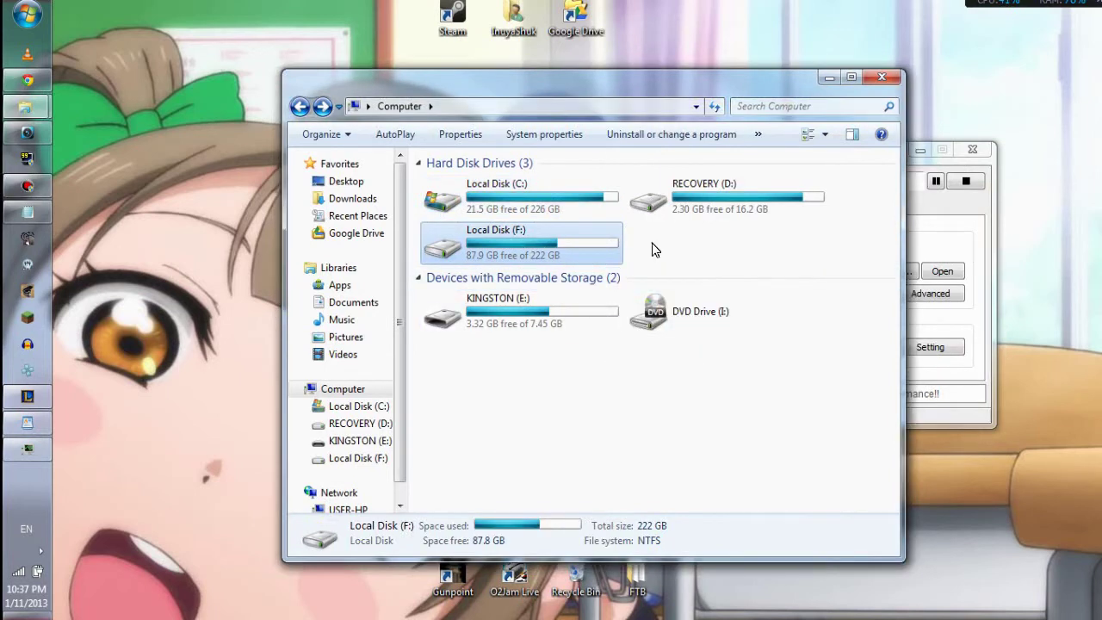
pyautogui.moveTo(652, 103); pyautogui.dragTo(501, 73)
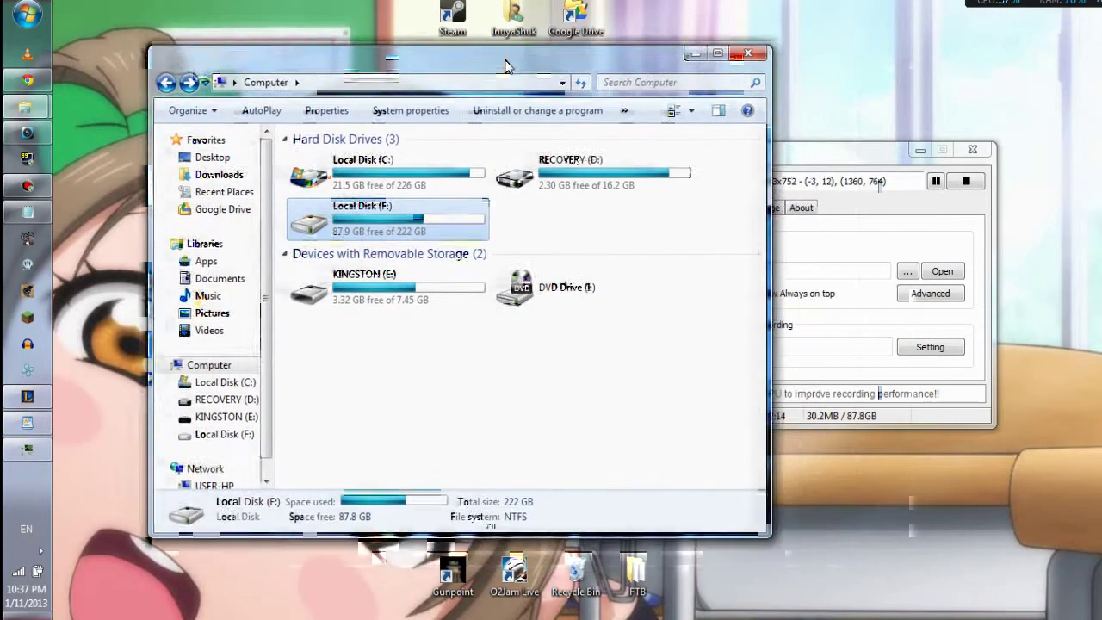
pyautogui.click(883, 129)
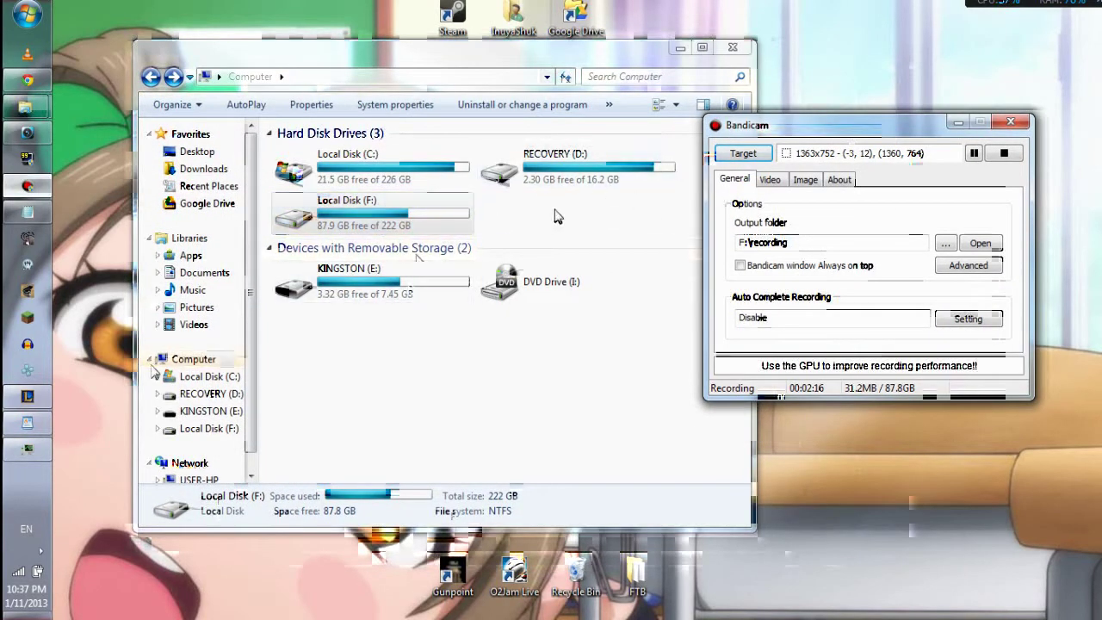
pyautogui.click(532, 232)
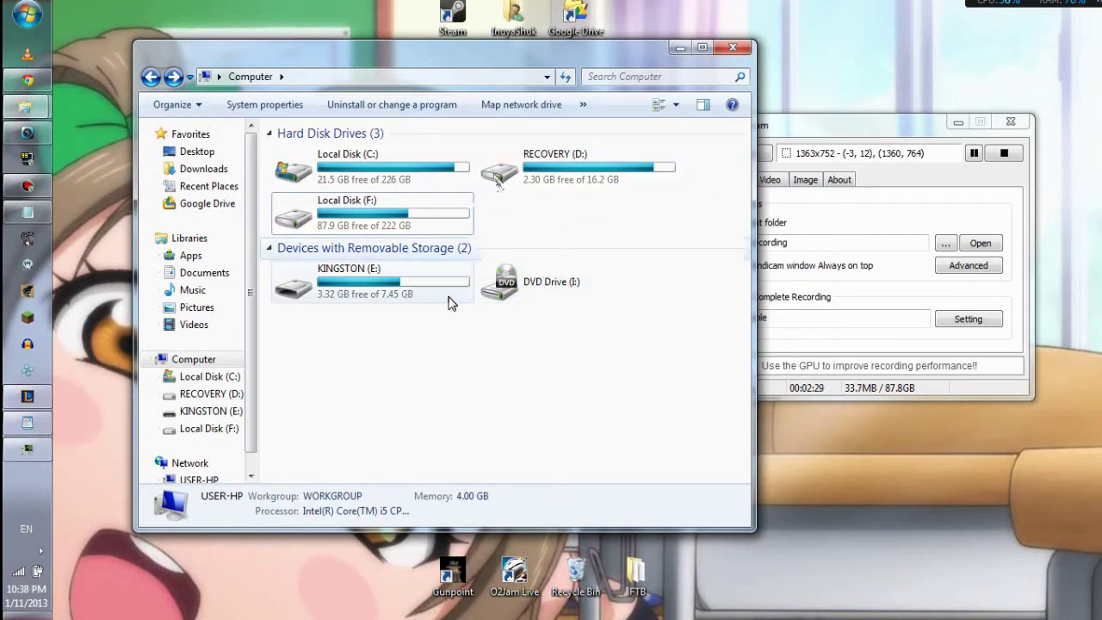
pyautogui.moveTo(632, 61); pyautogui.dragTo(569, 97)
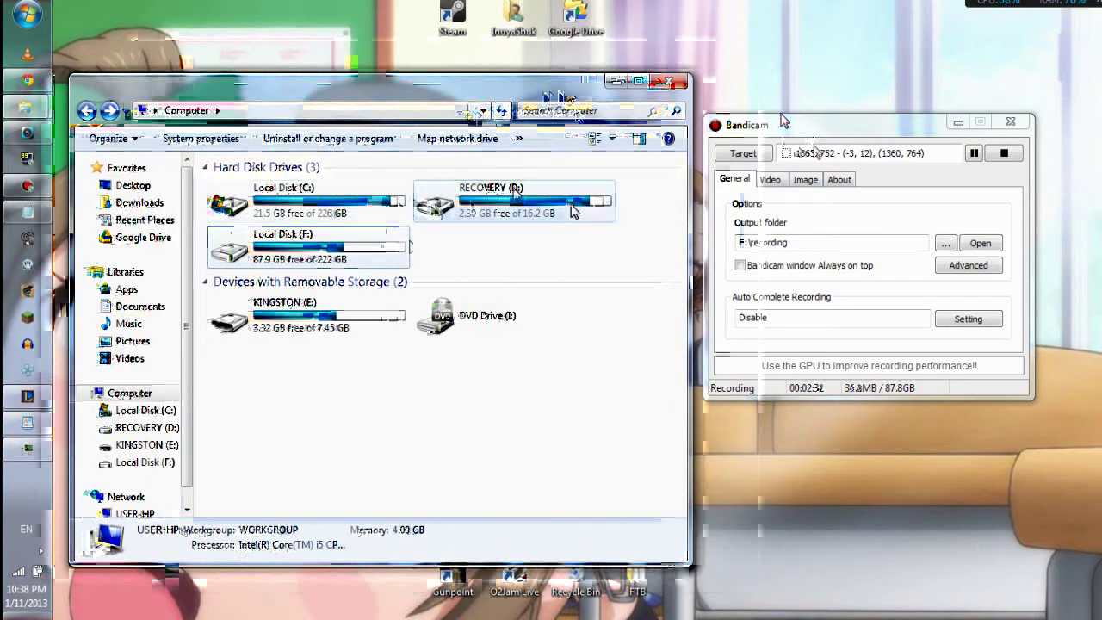
pyautogui.click(304, 241)
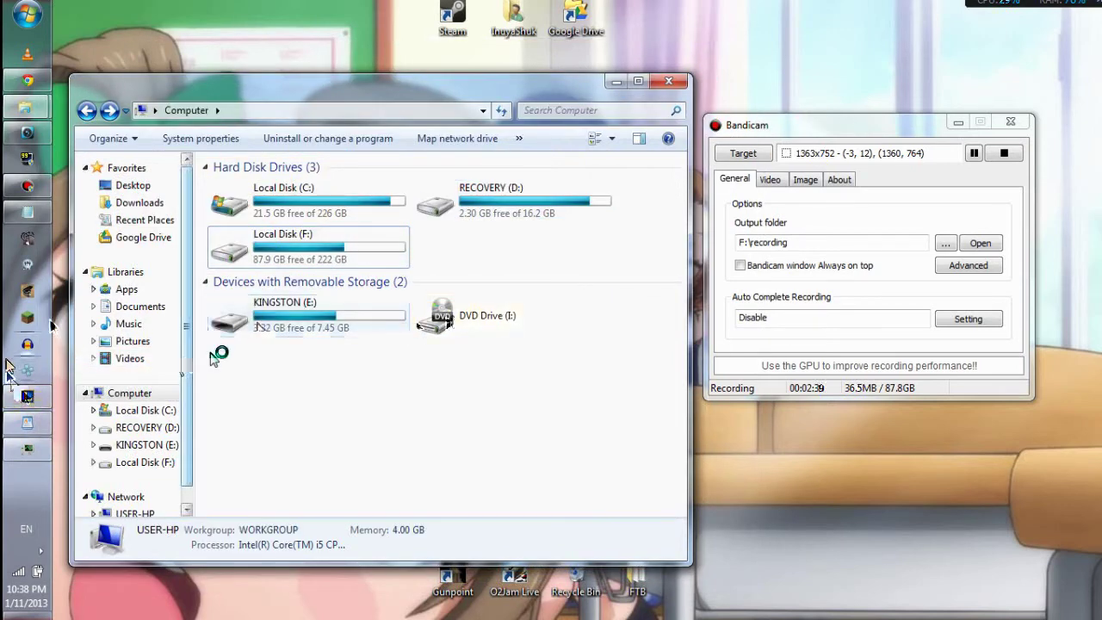
# - Open Windows Task Manager and show the list of running applications
pyautogui.hotkey('ctrl', 'shift', 'Escape')
pyautogui.click(595, 213)
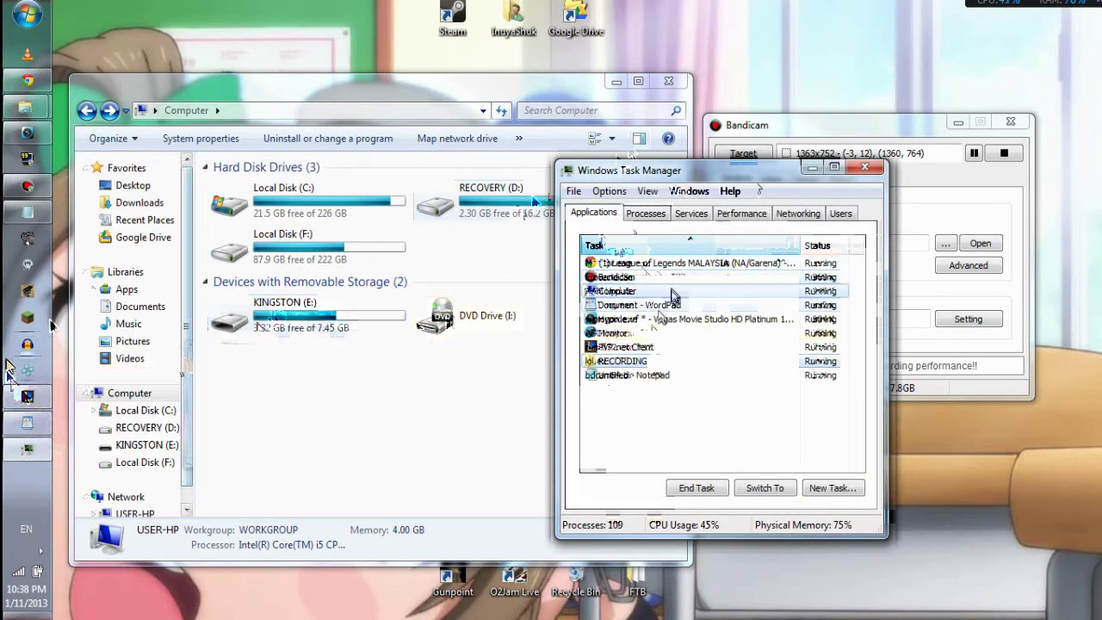
# - Clear Windows Task Manager and the Computer window off the desktop and launch Minecraft, allowing F:\Minecraft.exe to run
pyautogui.click(815, 170)
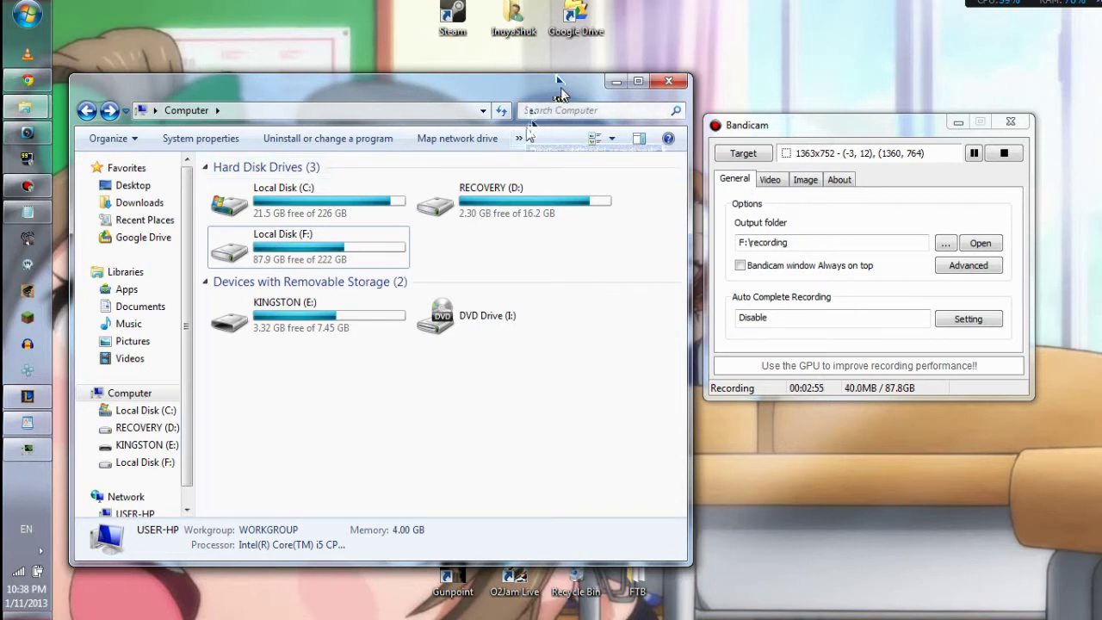
pyautogui.click(616, 80)
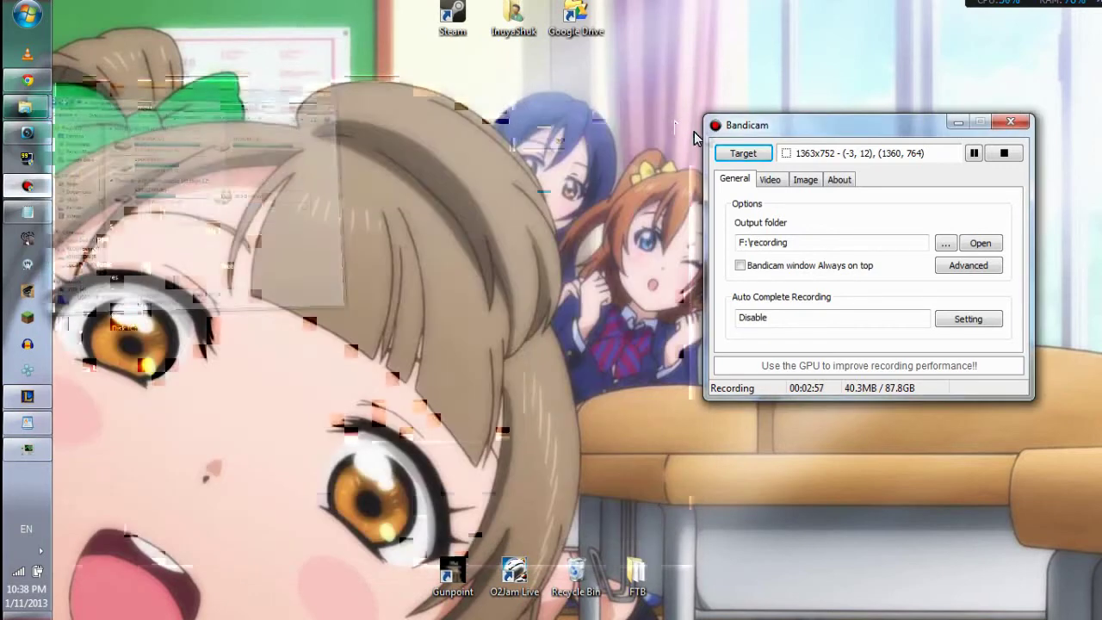
pyautogui.click(28, 317)
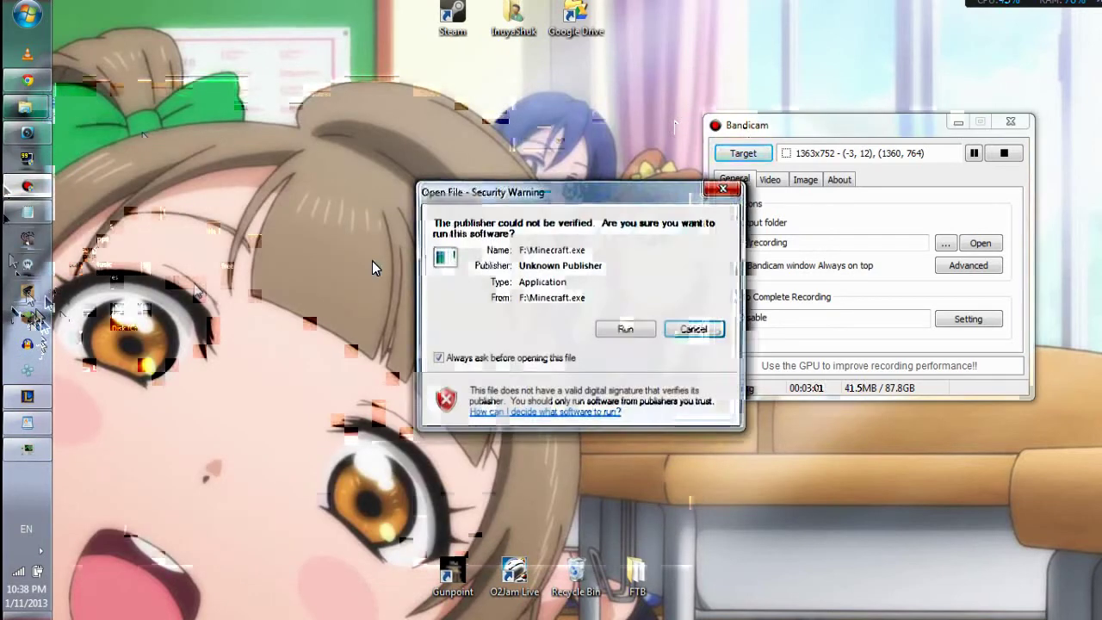
pyautogui.click(626, 329)
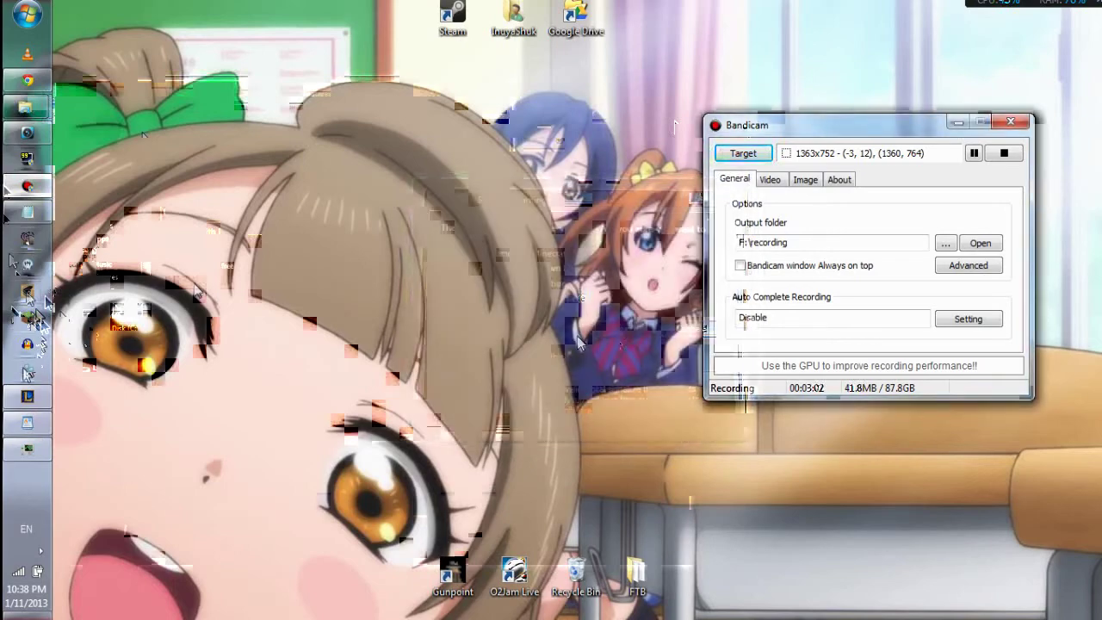
# - Open the PPSSPP emulator to run the first recent game, and close the emulator
pyautogui.click(27, 373)
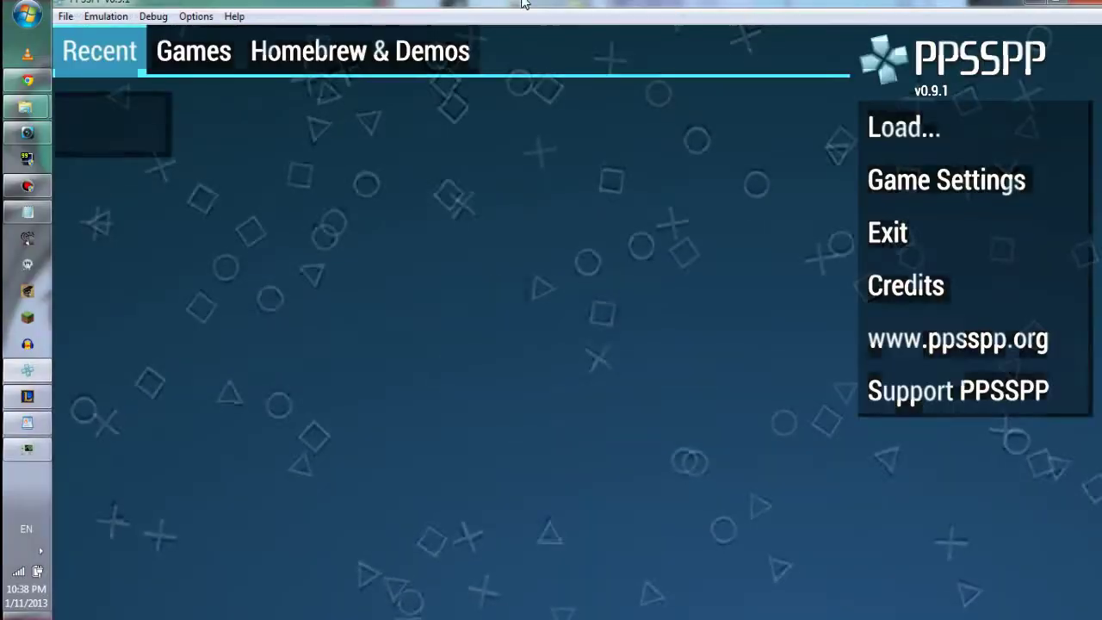
pyautogui.click(162, 135)
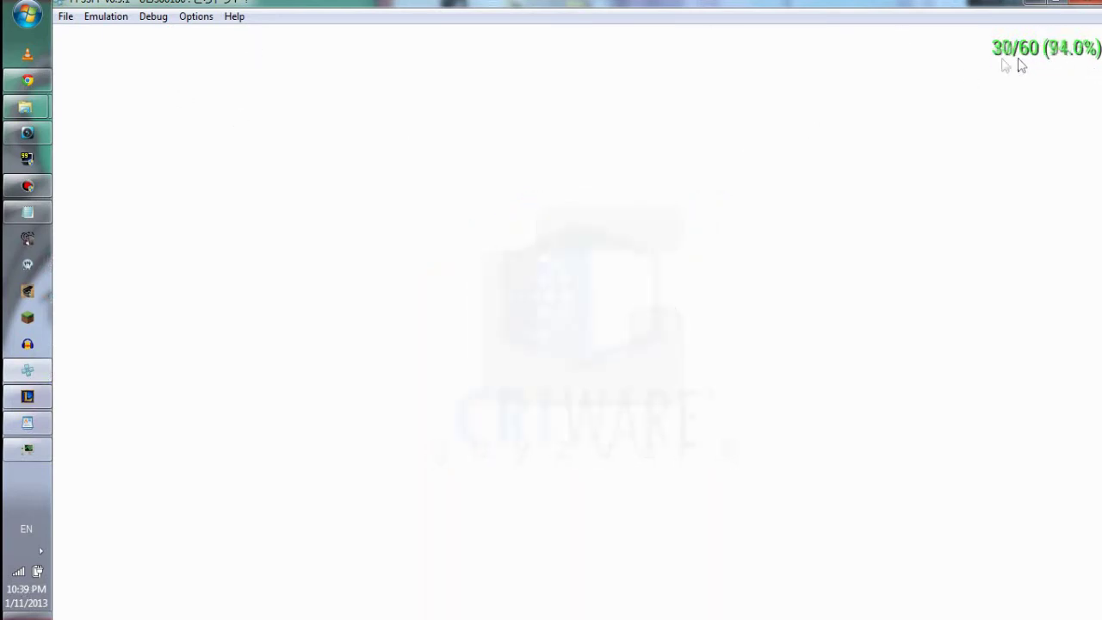
pyautogui.click(1077, 16)
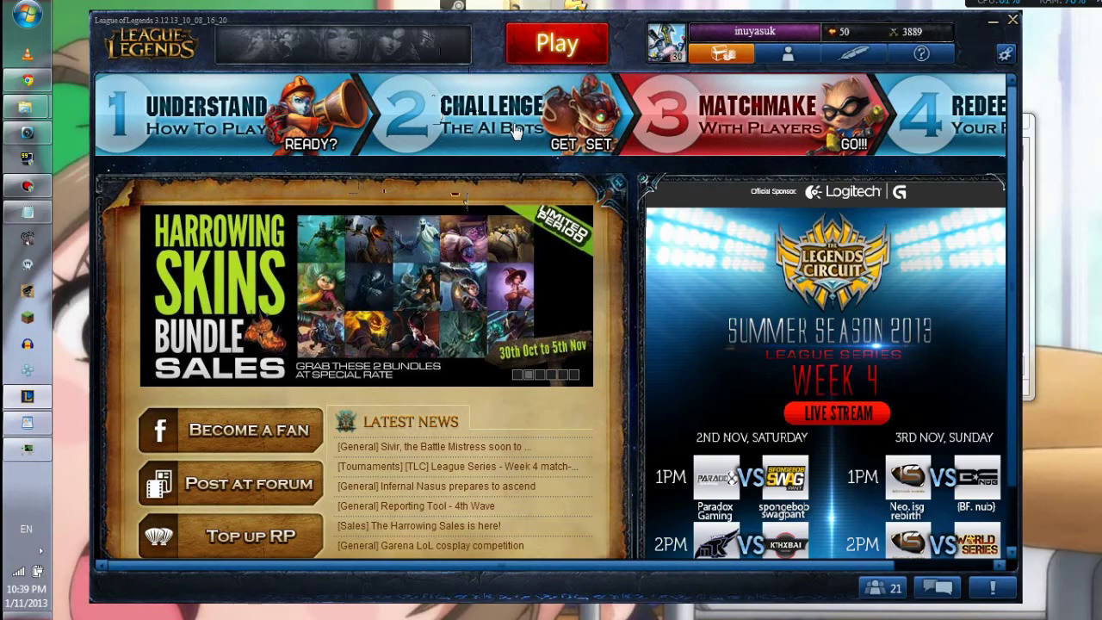
# - Browse the League of Legends play modes from PvP through Co-op vs. AI to the Custom game Join/Create option
pyautogui.click(525, 43)
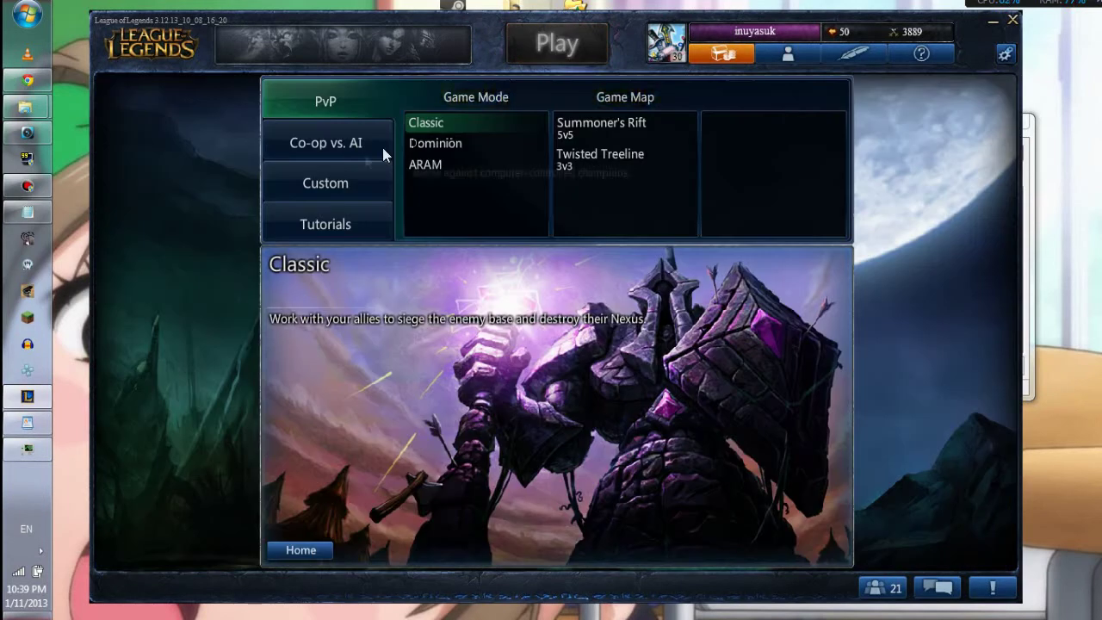
pyautogui.click(367, 143)
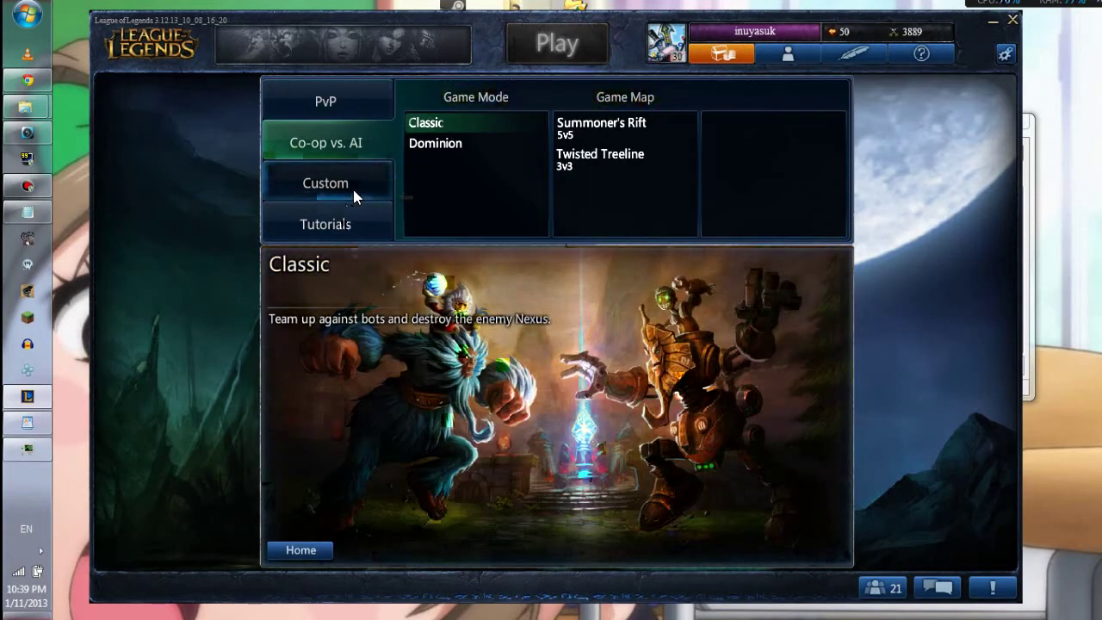
pyautogui.click(352, 189)
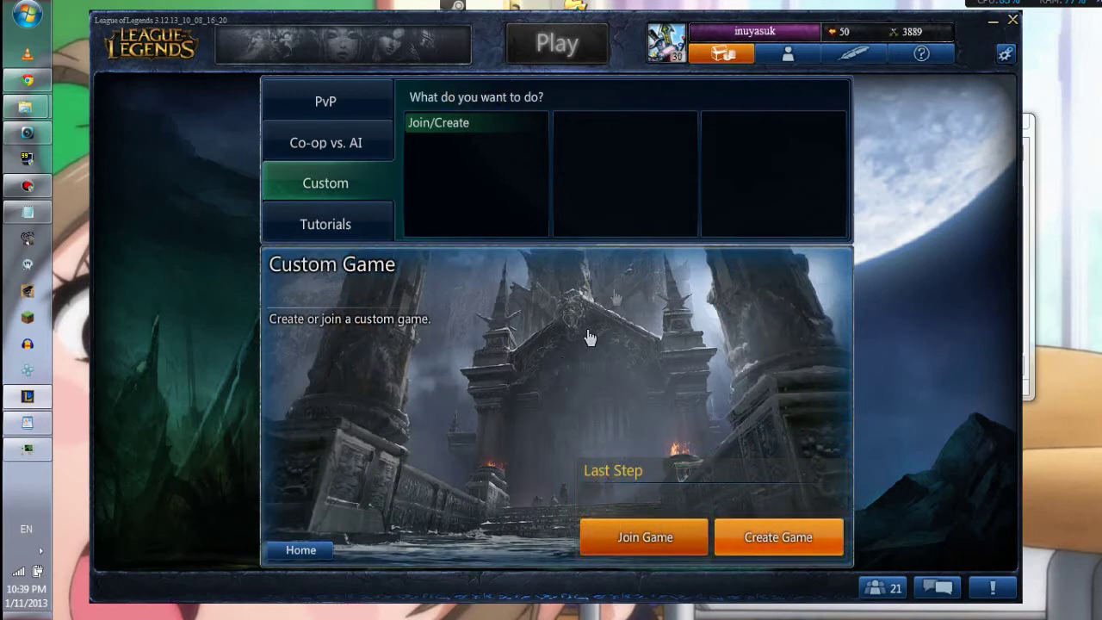
pyautogui.click(420, 119)
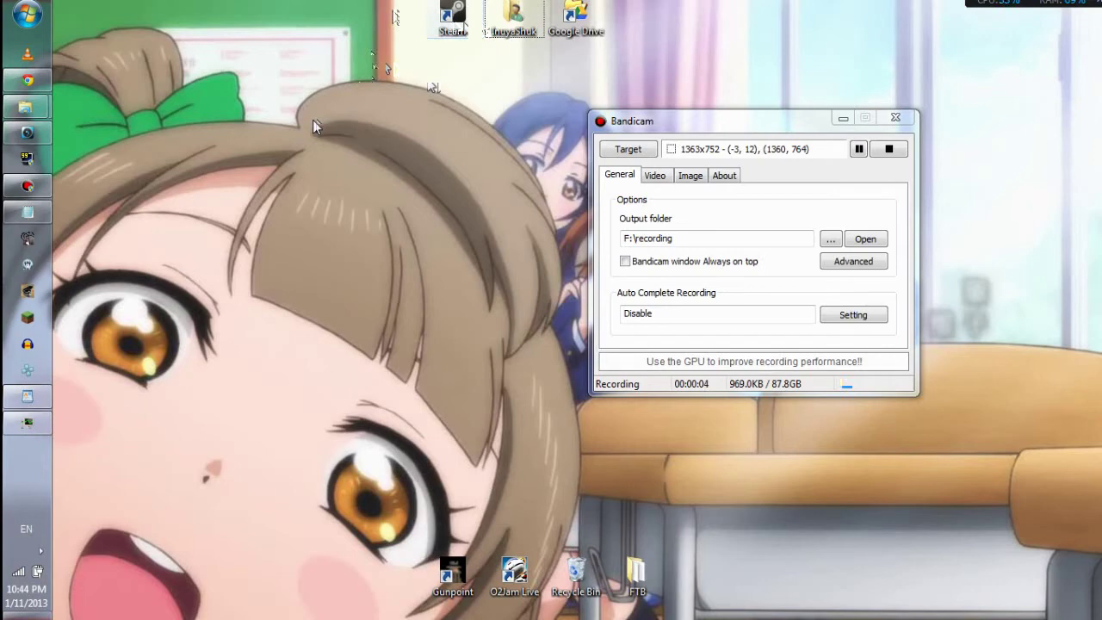
# - Show Bandicam's video recording settings and its recording target modes, choosing Rectangle on a screen
pyautogui.click(656, 190)
pyautogui.click(655, 174)
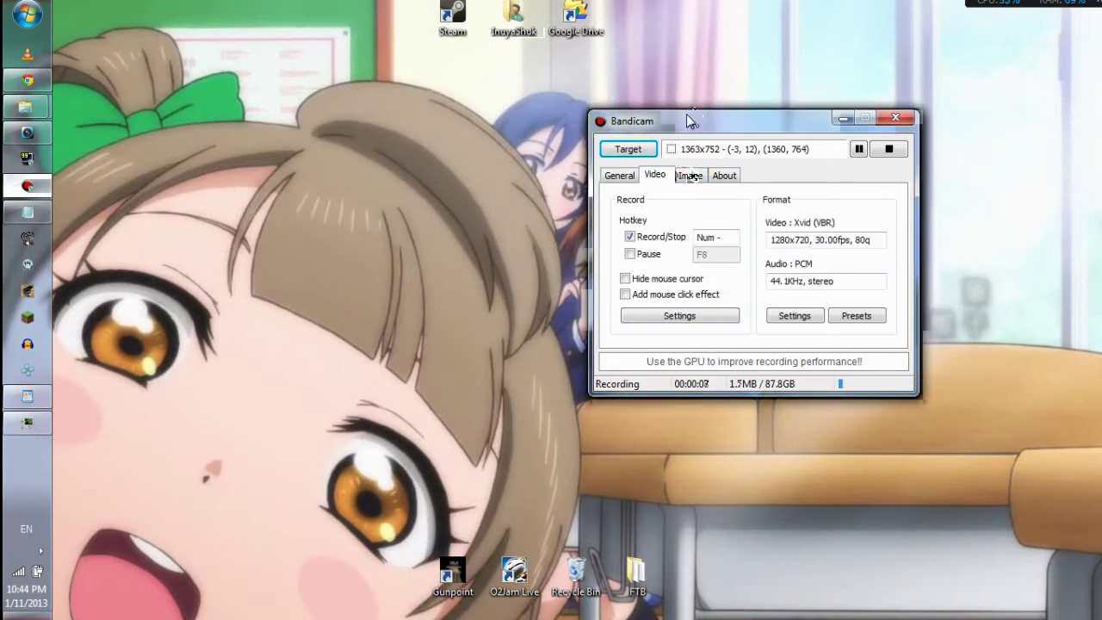
pyautogui.moveTo(689, 119); pyautogui.dragTo(738, 117)
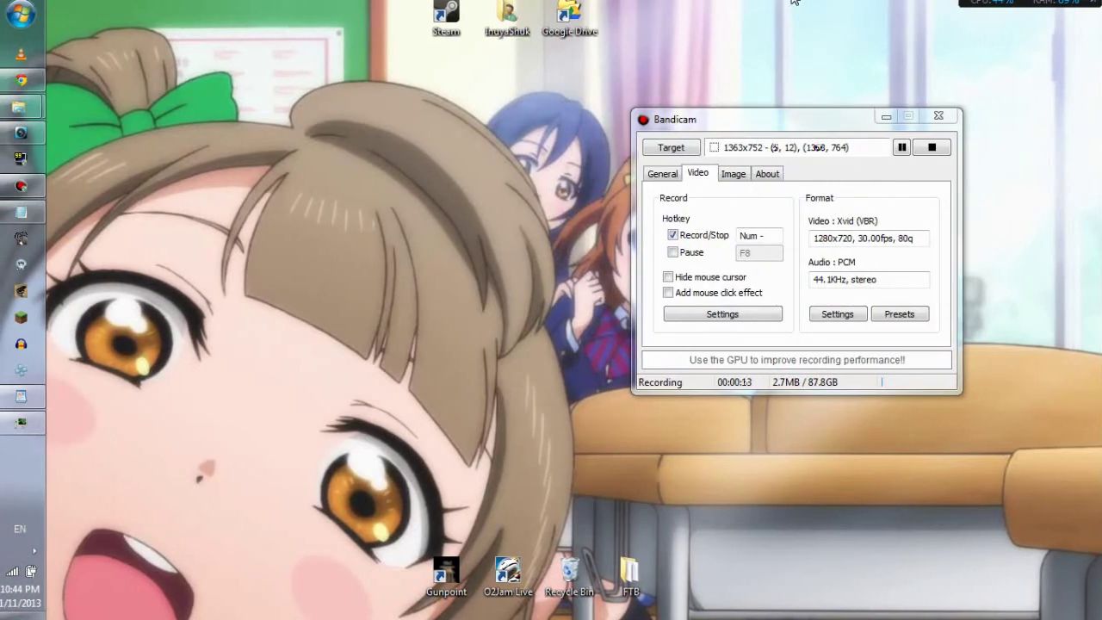
pyautogui.click(654, 148)
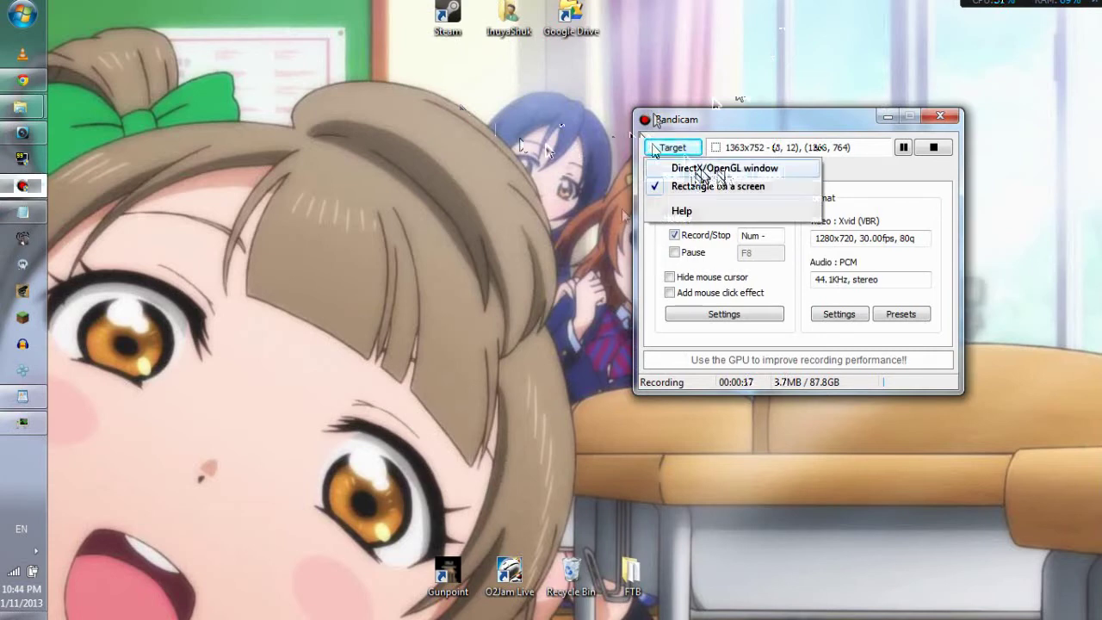
pyautogui.click(699, 186)
# - Look through Bandicam's image, about and video pages, return to the general options, and reposition the window on the desktop
pyautogui.click(746, 177)
pyautogui.press('Left')
pyautogui.press('Left')
pyautogui.press('Right')
pyautogui.click(735, 174)
pyautogui.click(765, 174)
pyautogui.click(737, 174)
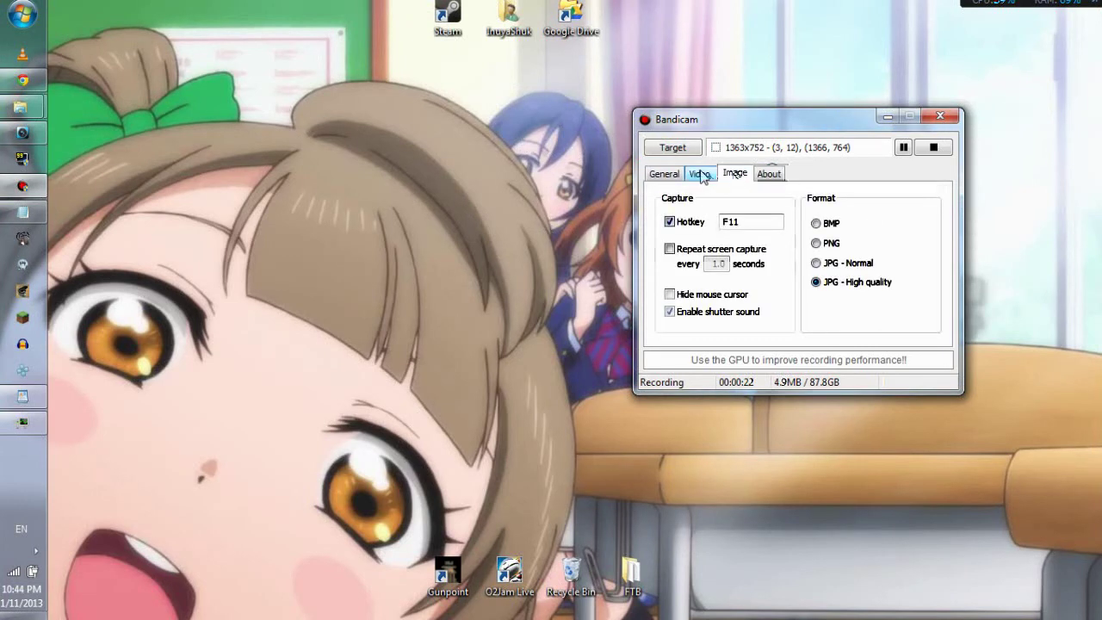
pyautogui.click(700, 175)
pyautogui.click(665, 175)
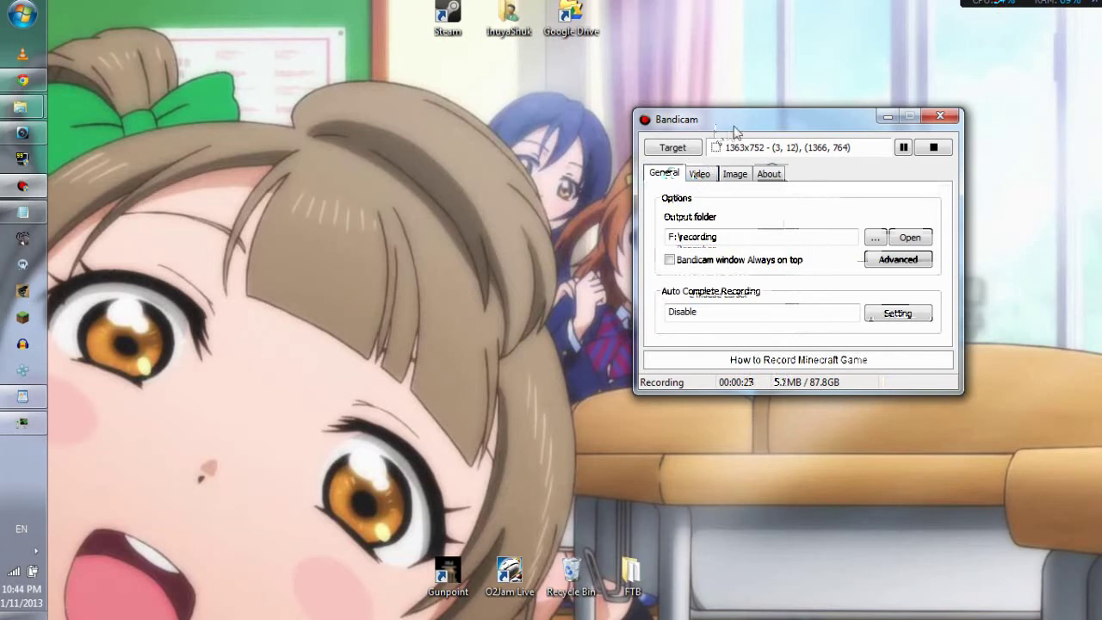
pyautogui.moveTo(724, 125); pyautogui.dragTo(748, 120)
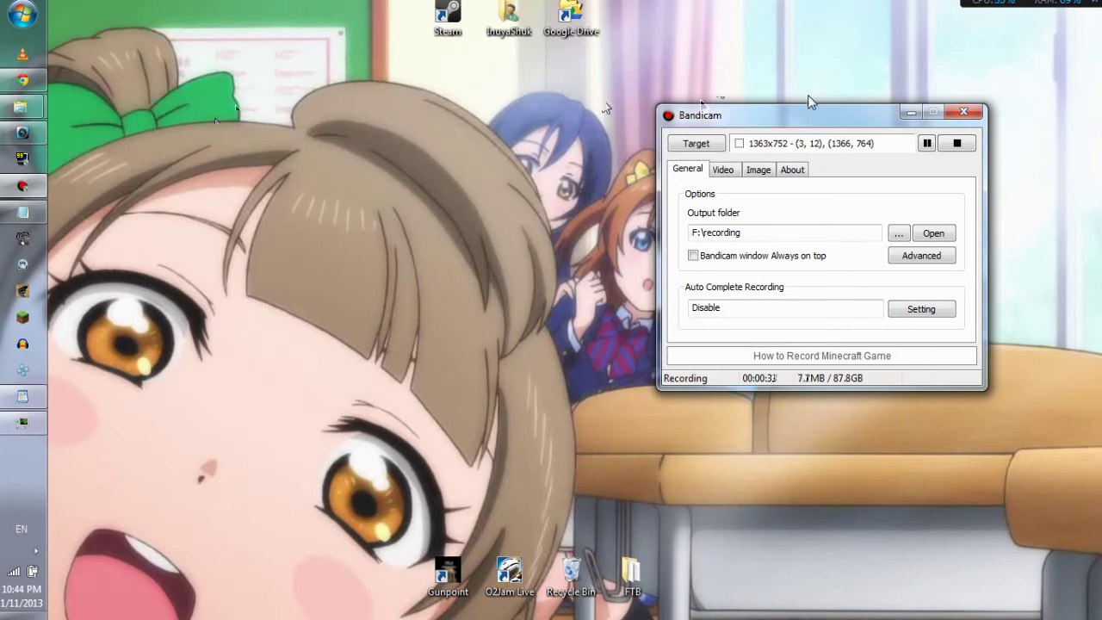
pyautogui.moveTo(841, 110); pyautogui.dragTo(872, 102)
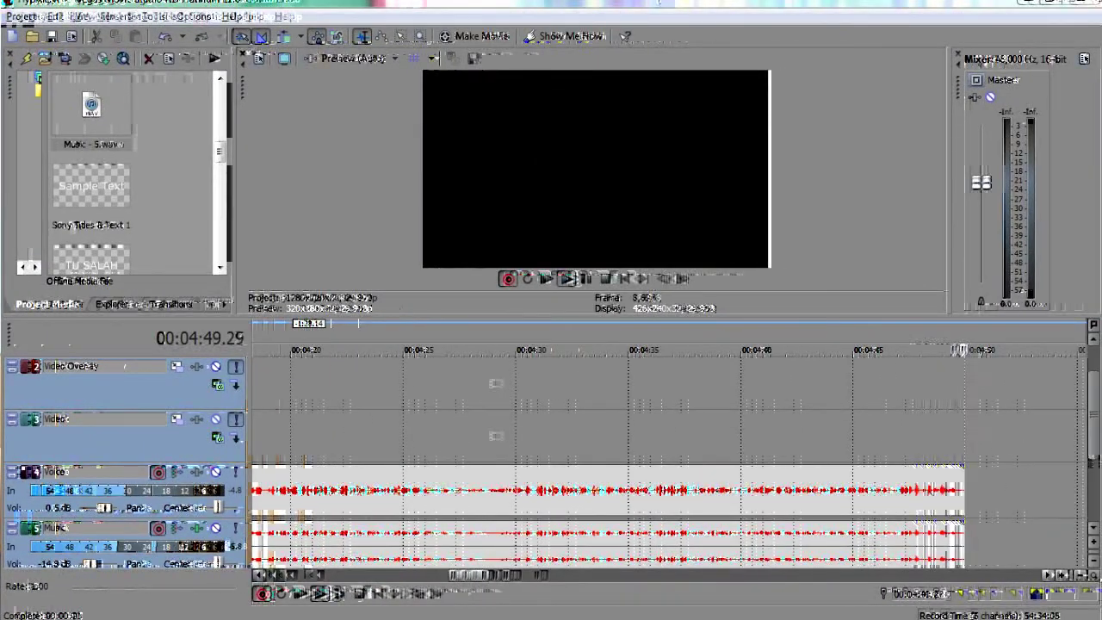
# - Switch from the video editor to the WordPad document and Notepad topic list, leaving WordPad minimized so the notes are visible
pyautogui.hotkey('alt', 'Tab')
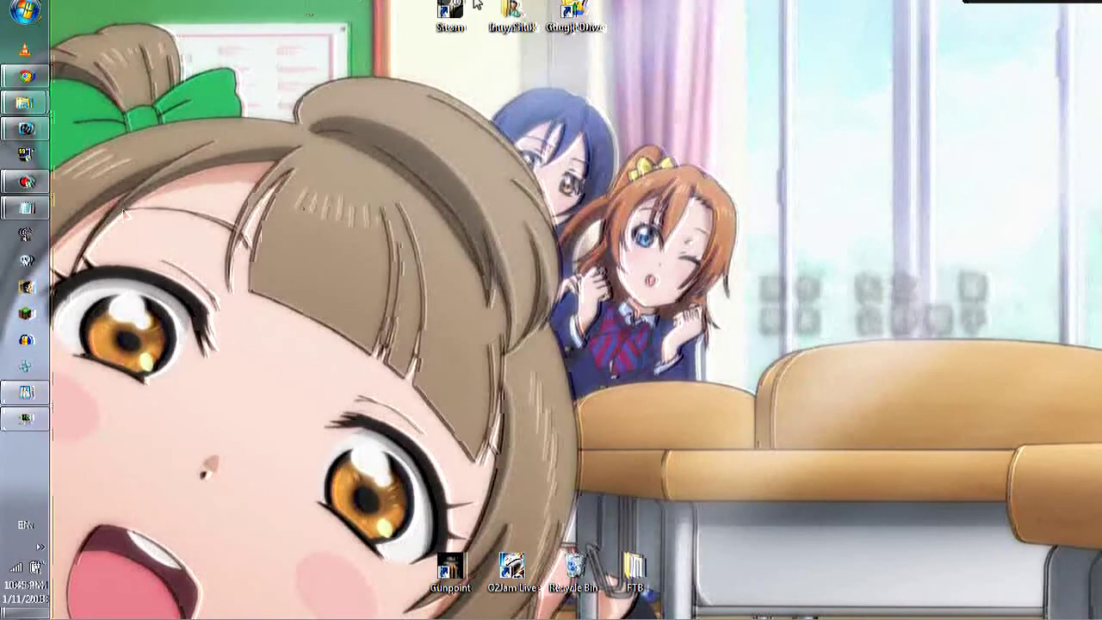
pyautogui.click(38, 398)
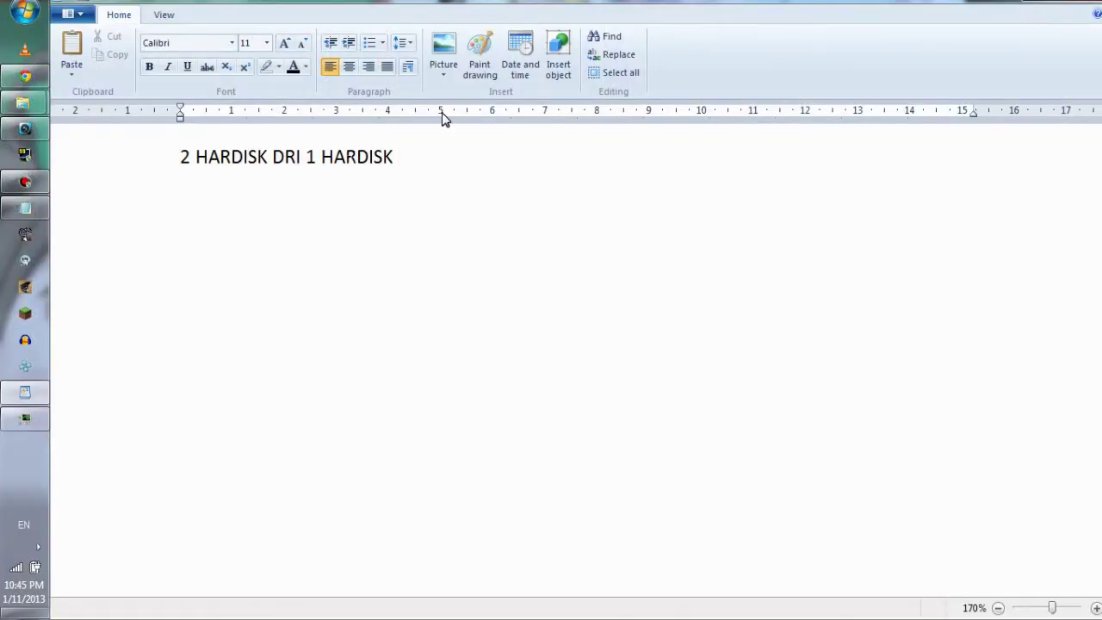
pyautogui.click(45, 207)
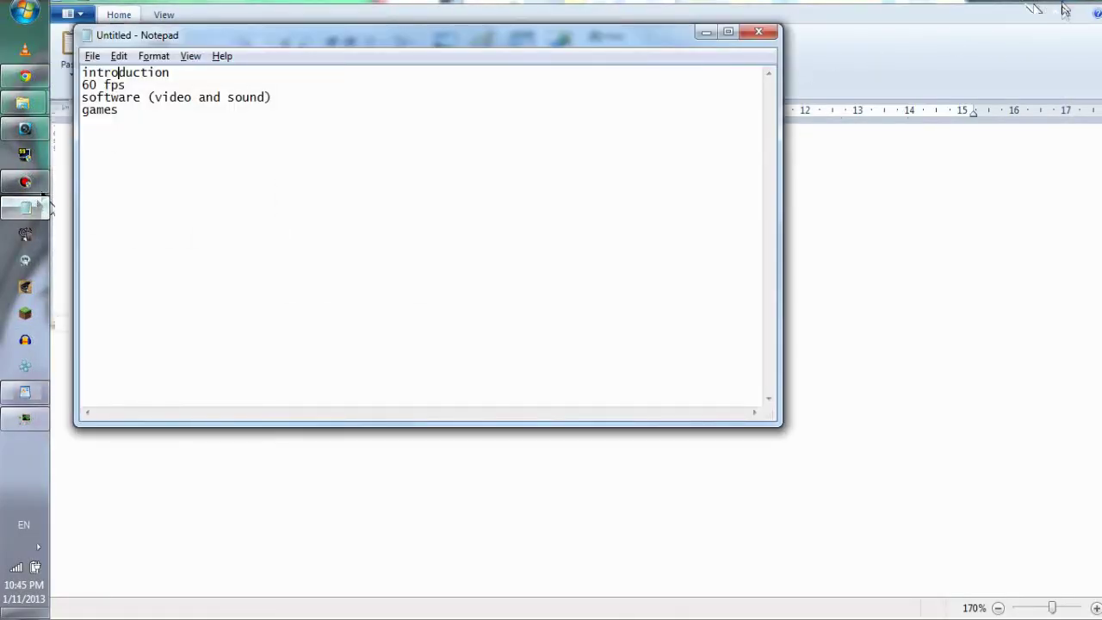
pyautogui.click(1047, 9)
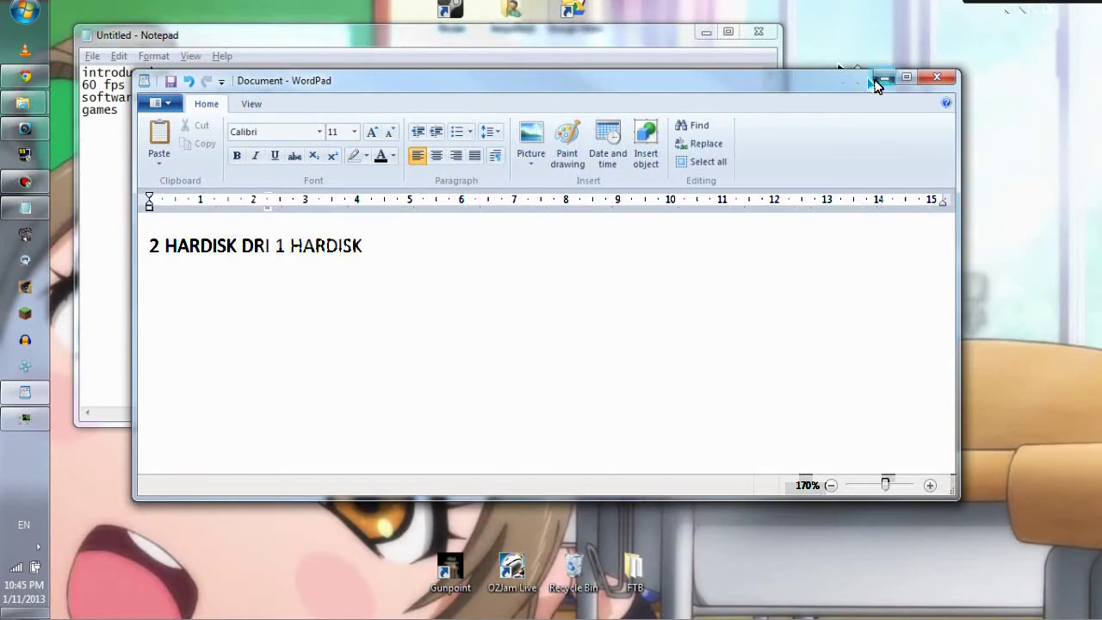
pyautogui.click(884, 77)
# - Minimize the Notepad notes and move the Bandicam window closer to the middle of the desktop
pyautogui.moveTo(1055, 191); pyautogui.dragTo(762, 161)
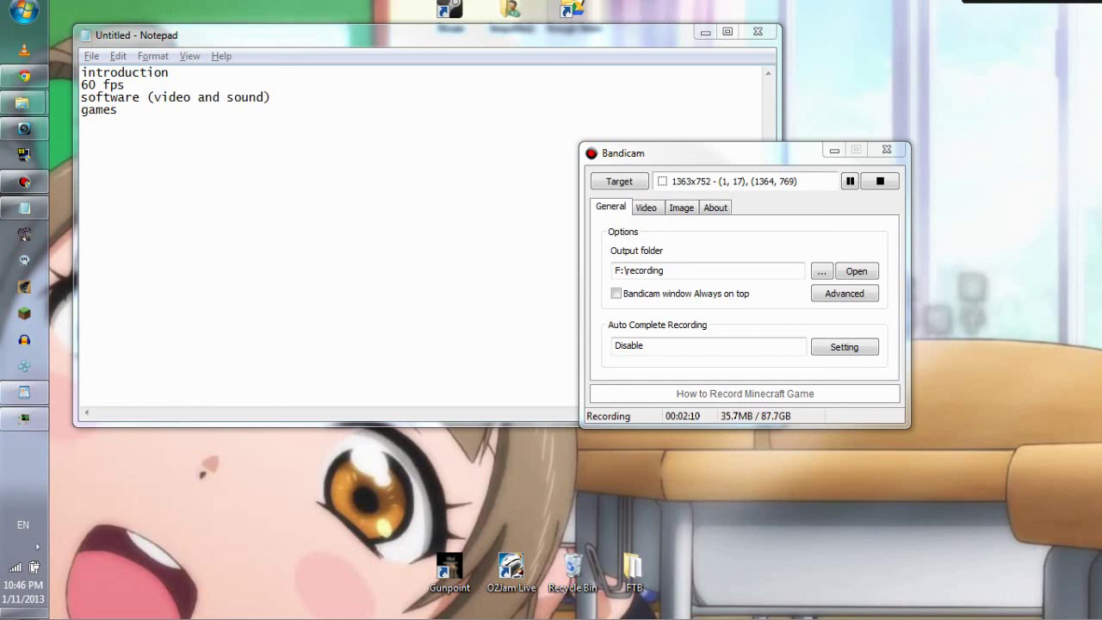
pyautogui.click(705, 32)
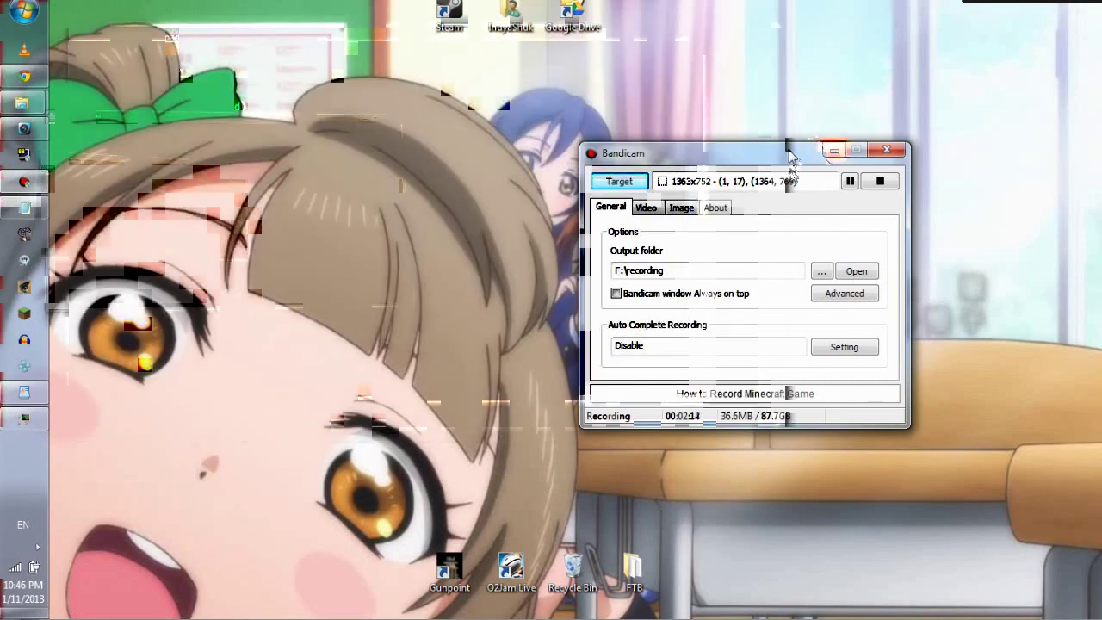
pyautogui.moveTo(784, 155); pyautogui.dragTo(750, 138)
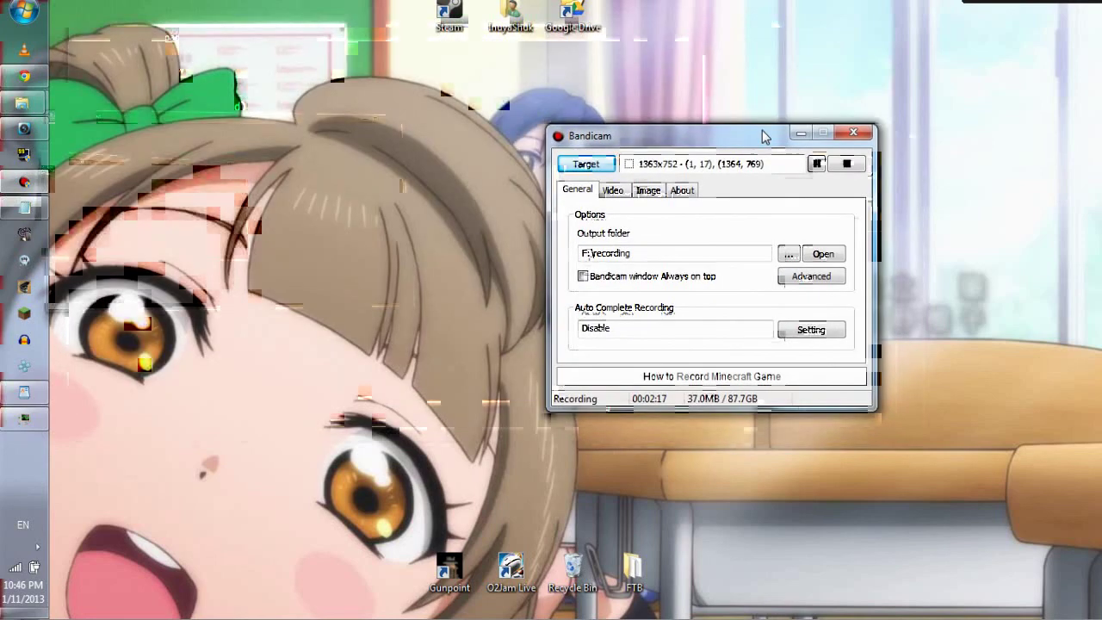